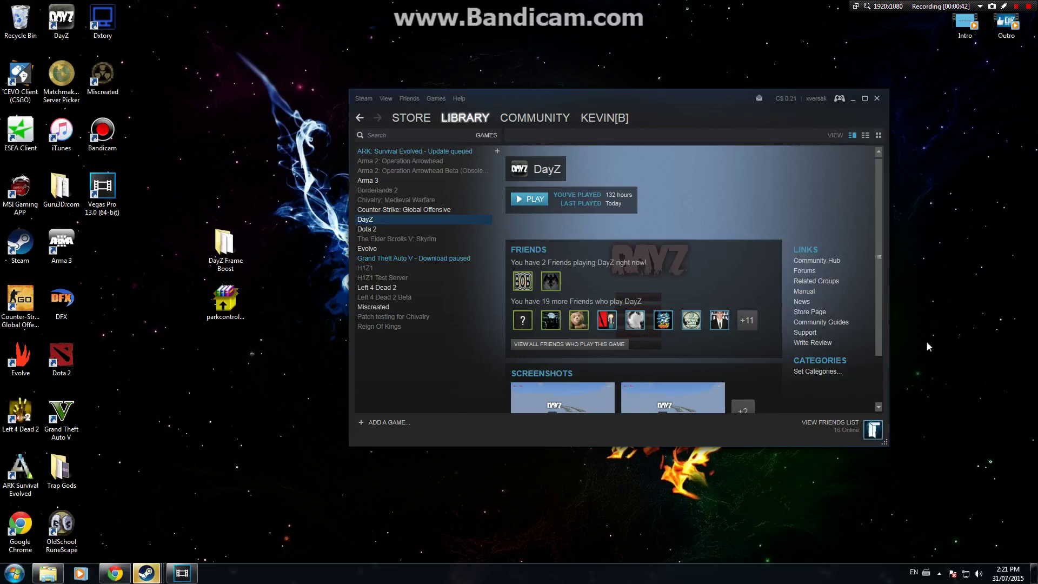
Open DayZ's launch options from its game properties and examine the startup parameters.
right_click(437, 222)
left_click(468, 386)
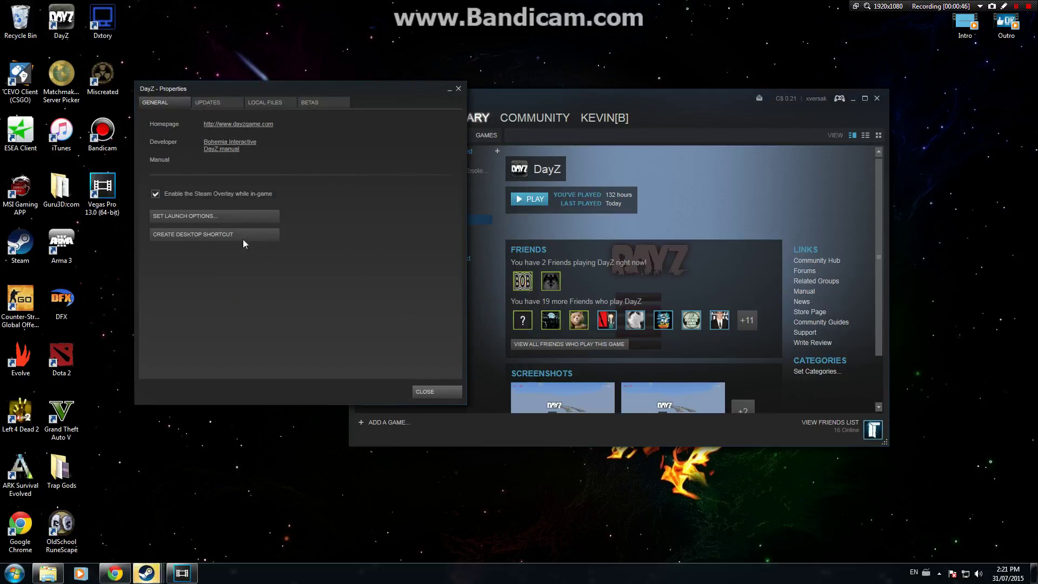
left_click(238, 216)
left_click_drag(514, 288, 294, 266)
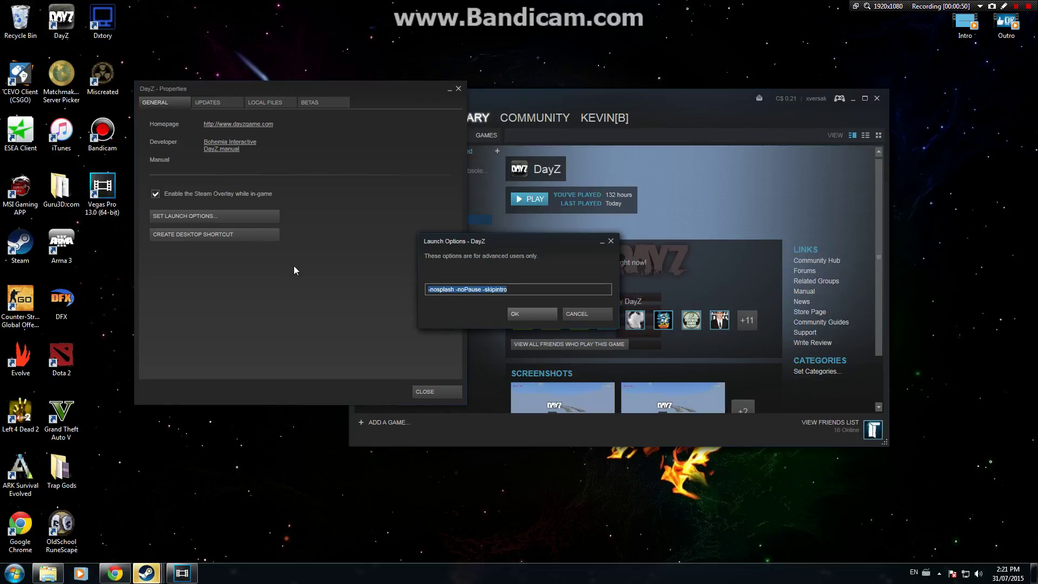
left_click(514, 292)
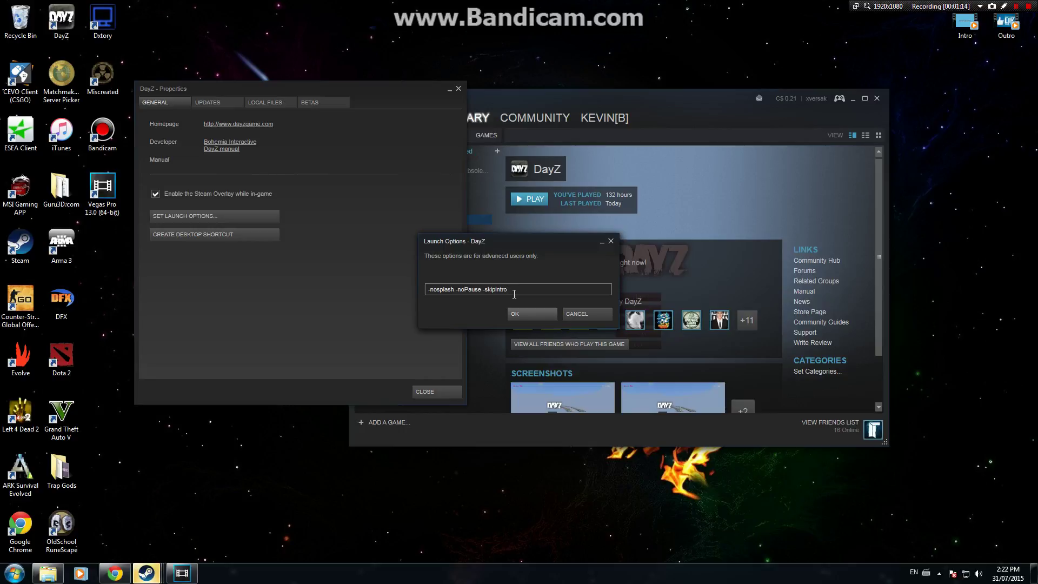
Try adding -win to DayZ's launch options, remove it again, and close the game properties.
type("-win")
key("BackSpace")
key("BackSpace")
key("BackSpace")
key("BackSpace")
key("BackSpace")
left_click(526, 314)
left_click(441, 389)
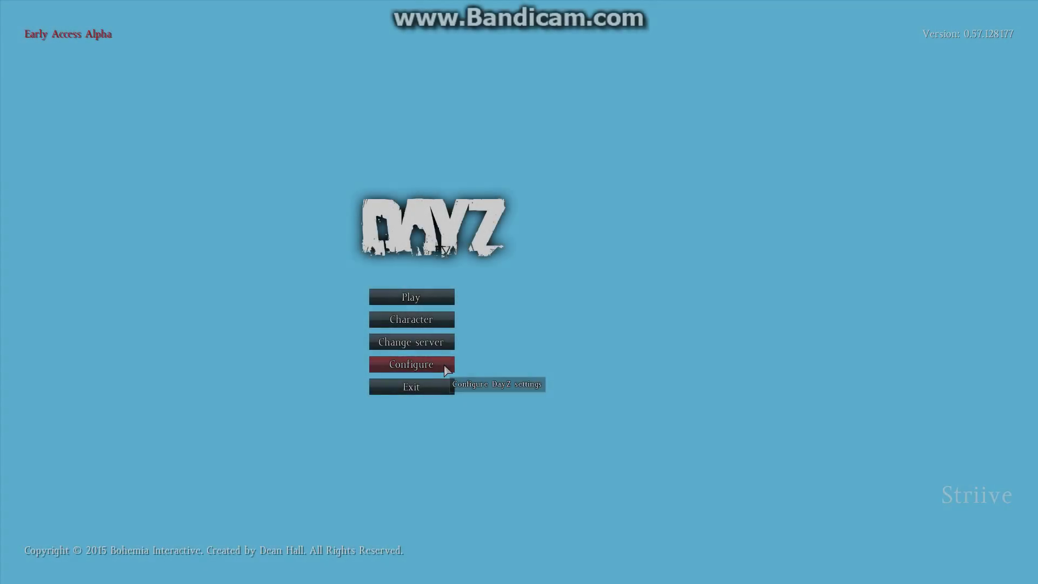
Switch to DayZ and review the user interface and texture options in the video configuration.
left_click(442, 367)
left_click(457, 332)
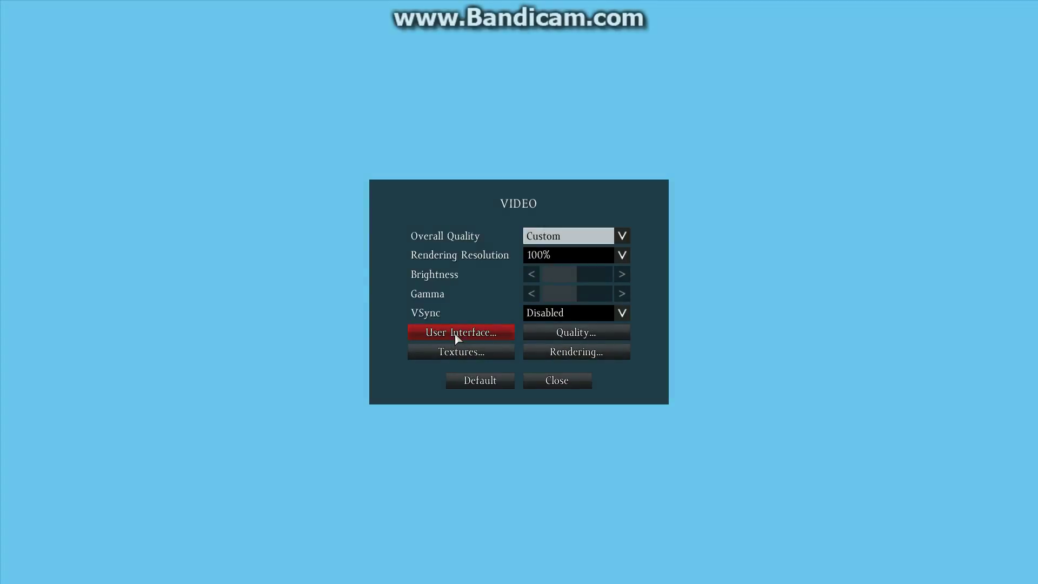
left_click(455, 337)
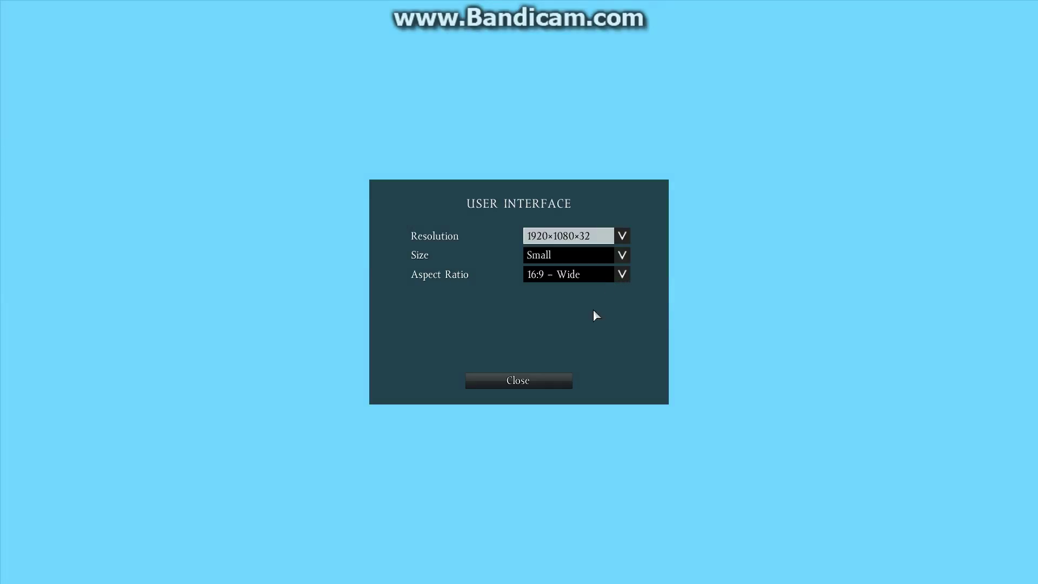
left_click(543, 381)
left_click(462, 349)
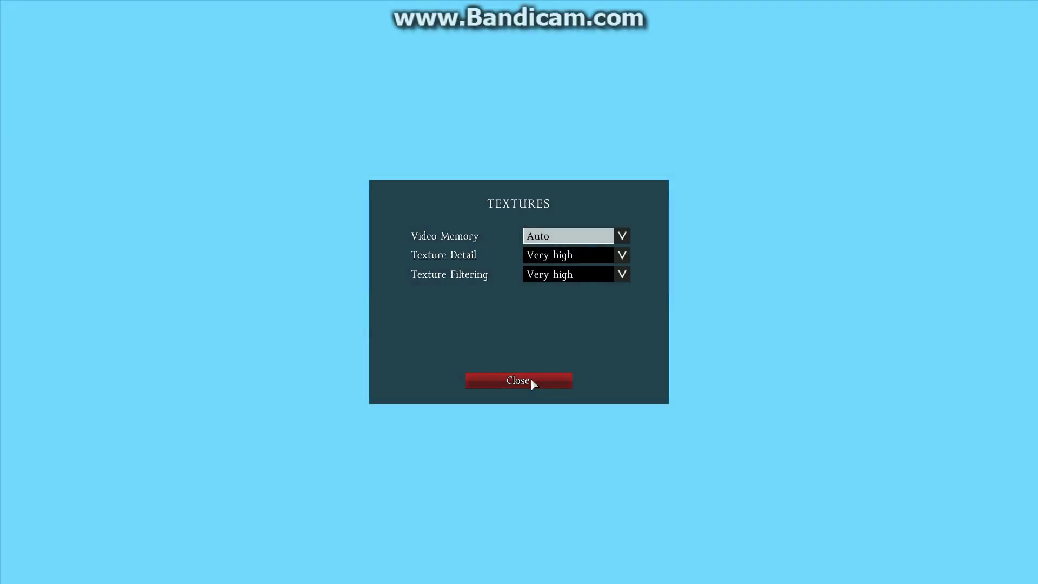
left_click(532, 380)
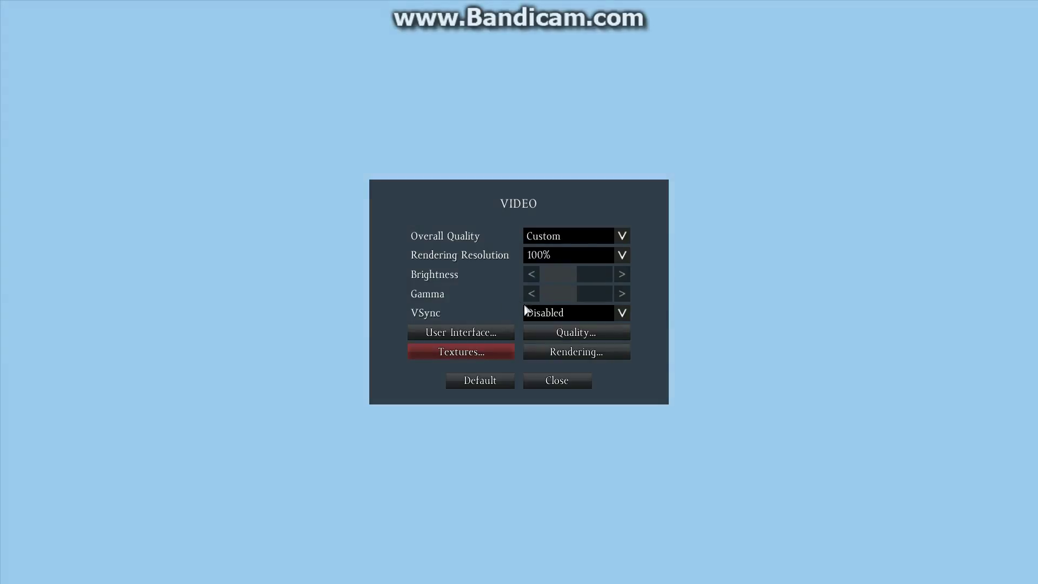
Set VSync to Disabled and review the object, terrain, cloud and shadow quality settings.
left_click(586, 312)
left_click(558, 326)
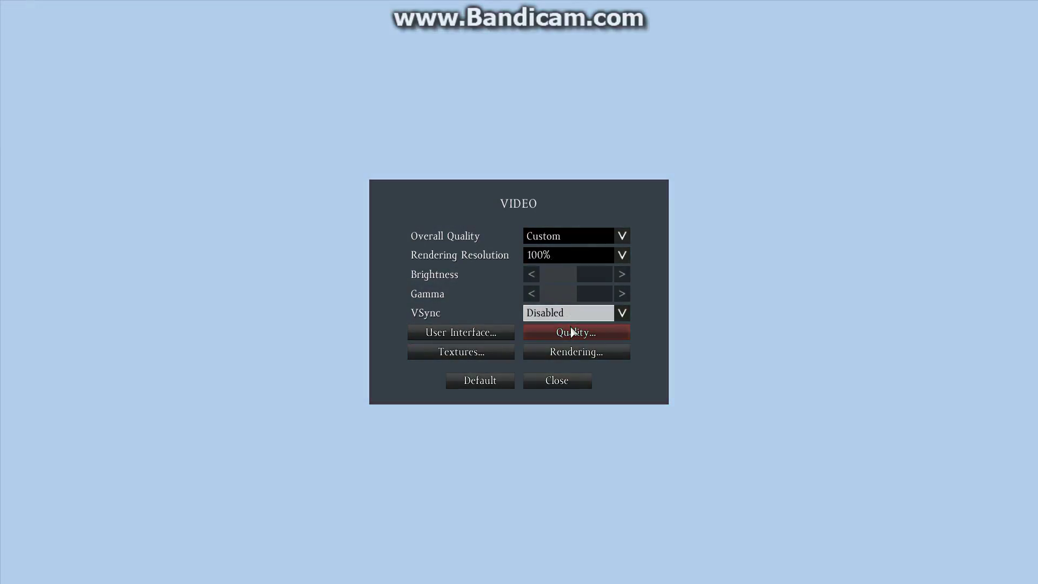
left_click(572, 332)
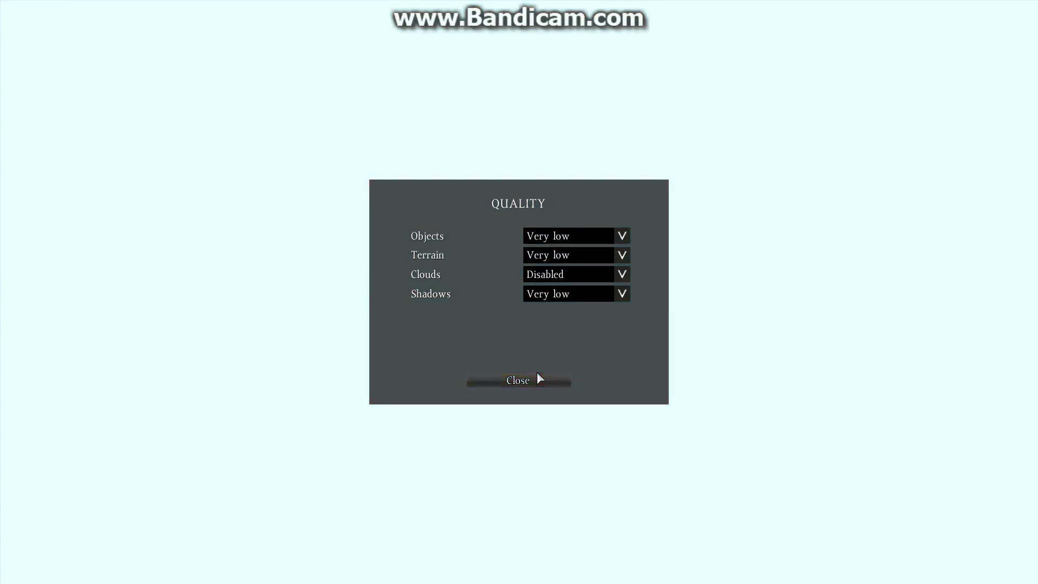
left_click(539, 378)
Set Edge Smoothing to FXAA Low in the rendering settings and check the HDR Quality options.
left_click(557, 357)
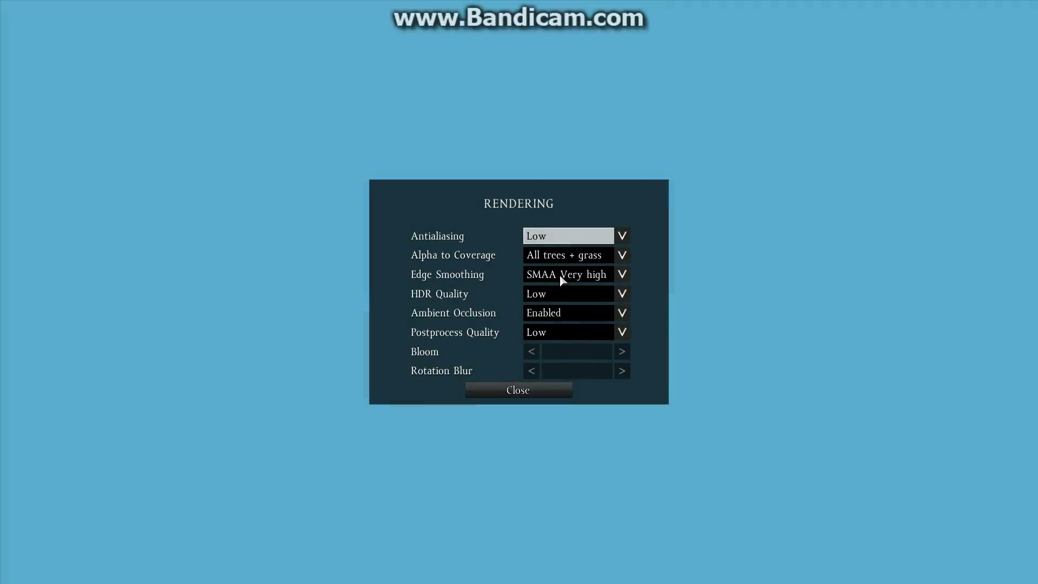
left_click(560, 274)
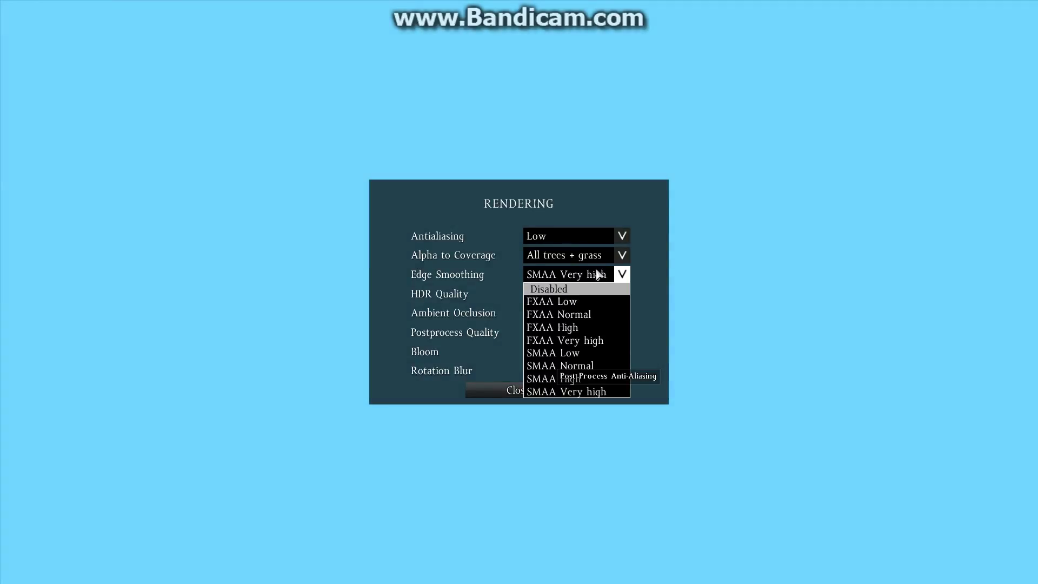
left_click(593, 302)
left_click(593, 297)
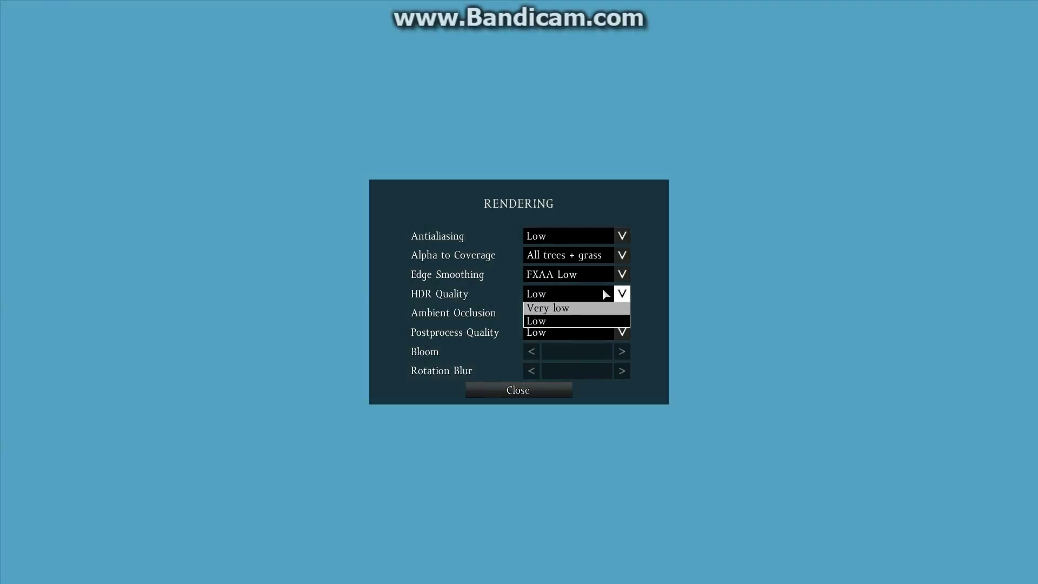
left_click(604, 294)
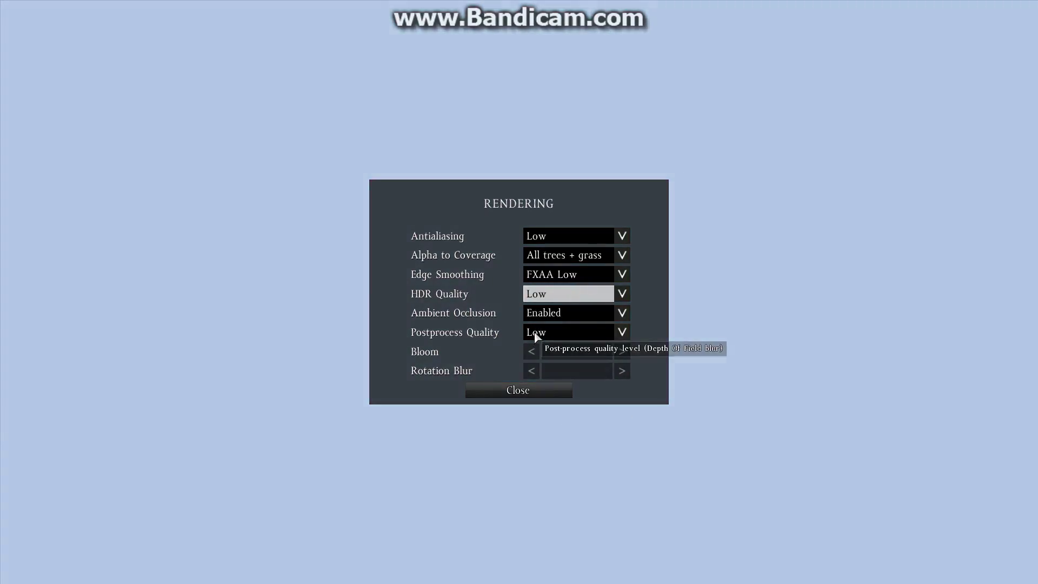
Set Postprocess Quality and Ambient Occlusion to Disabled, and close the rendering and video settings.
left_click(537, 335)
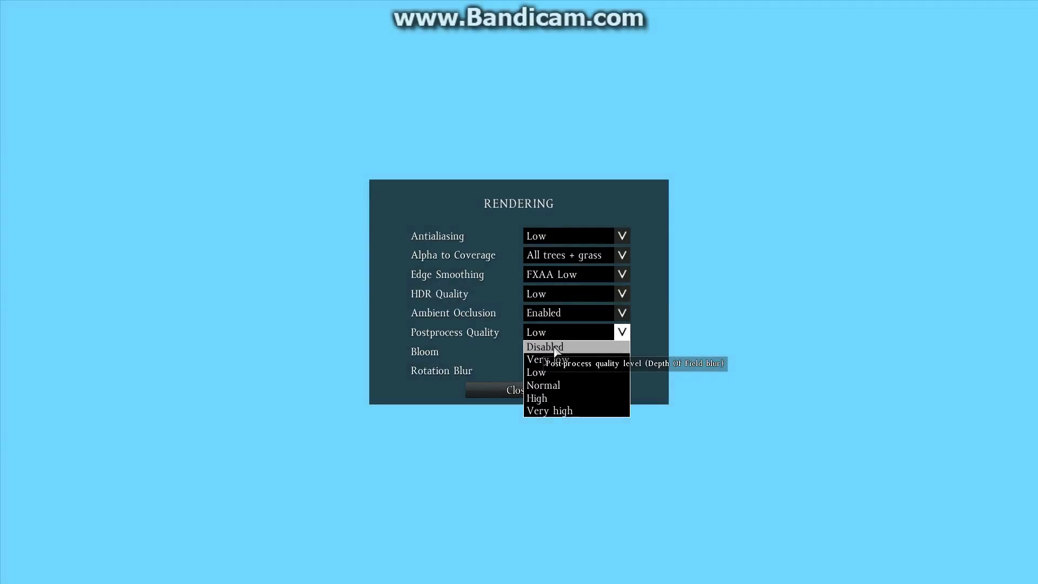
left_click(556, 349)
left_click(554, 317)
left_click(557, 327)
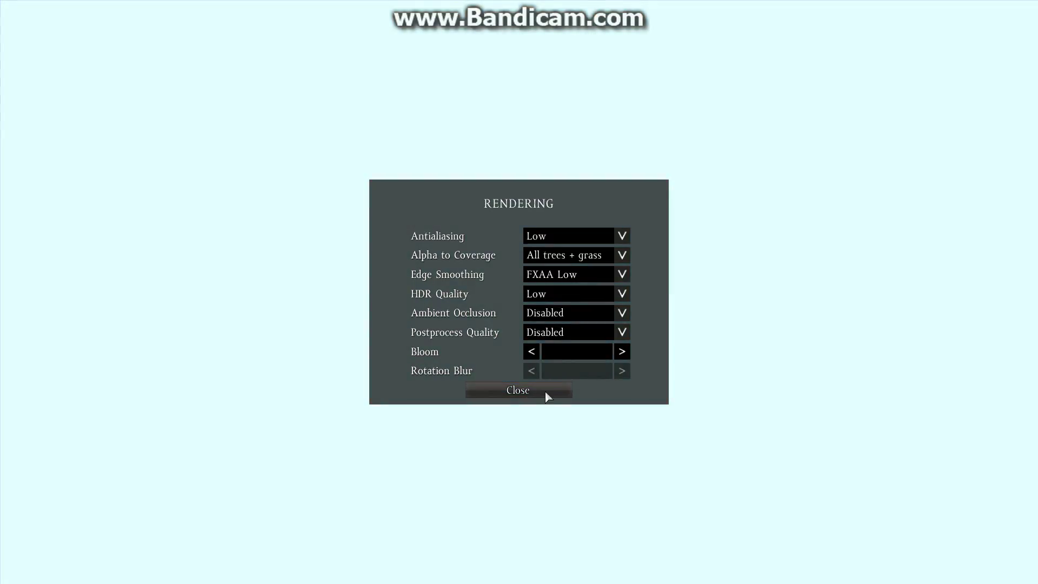
left_click(546, 390)
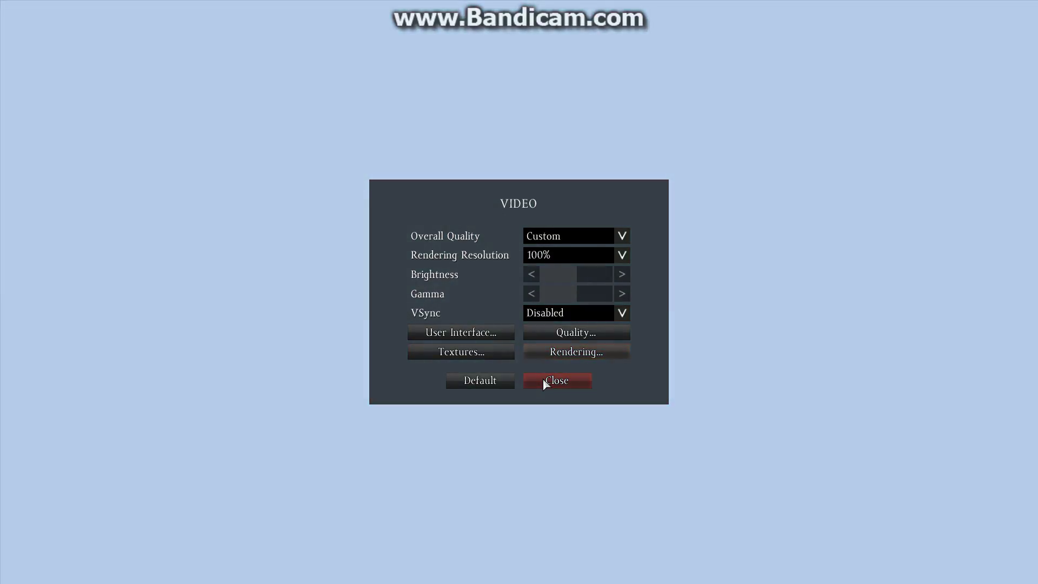
left_click(543, 379)
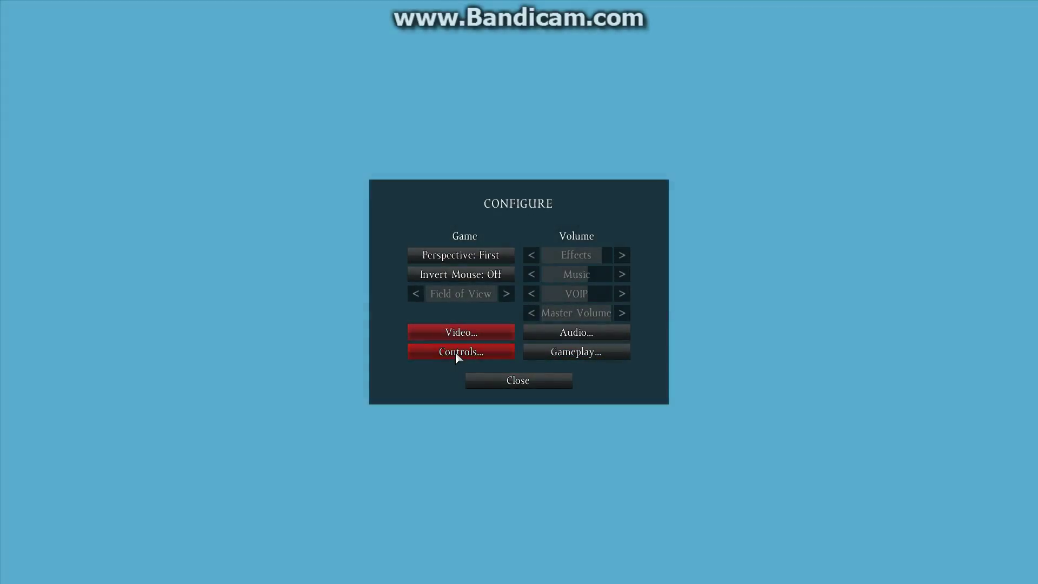
Review the controls and gameplay settings, and close the game configuration.
left_click(456, 352)
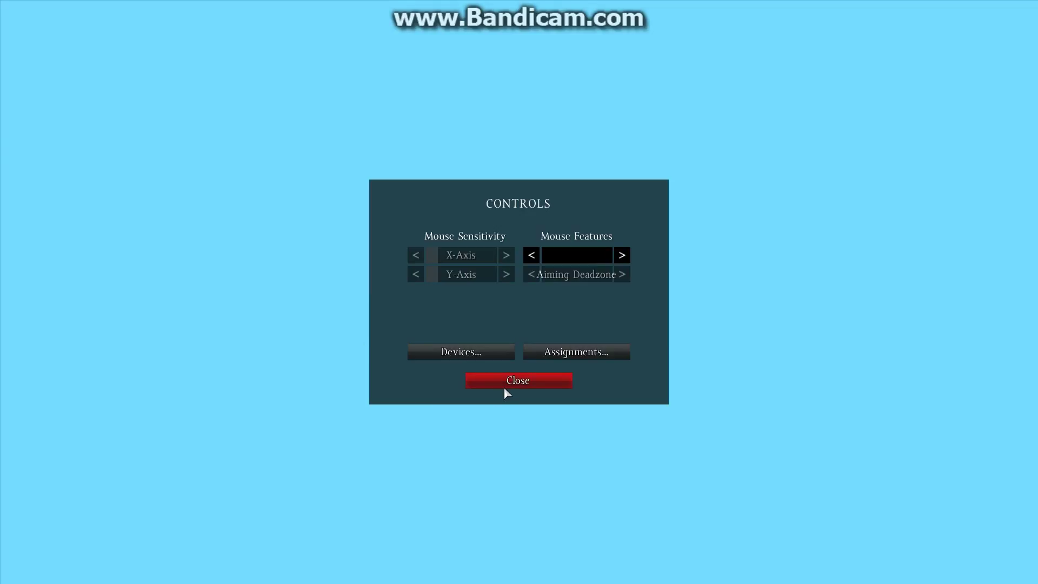
left_click(536, 381)
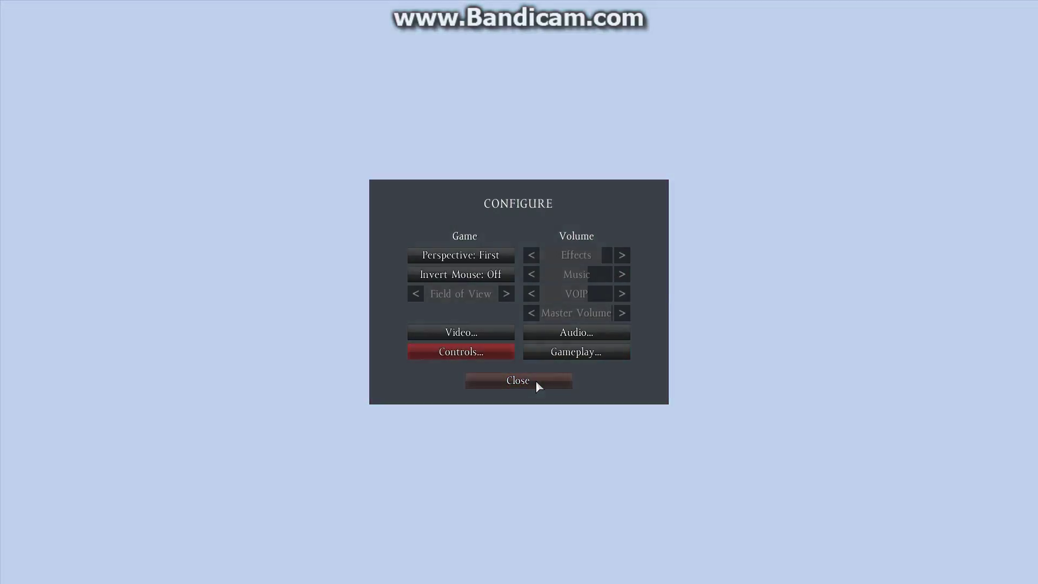
left_click(572, 353)
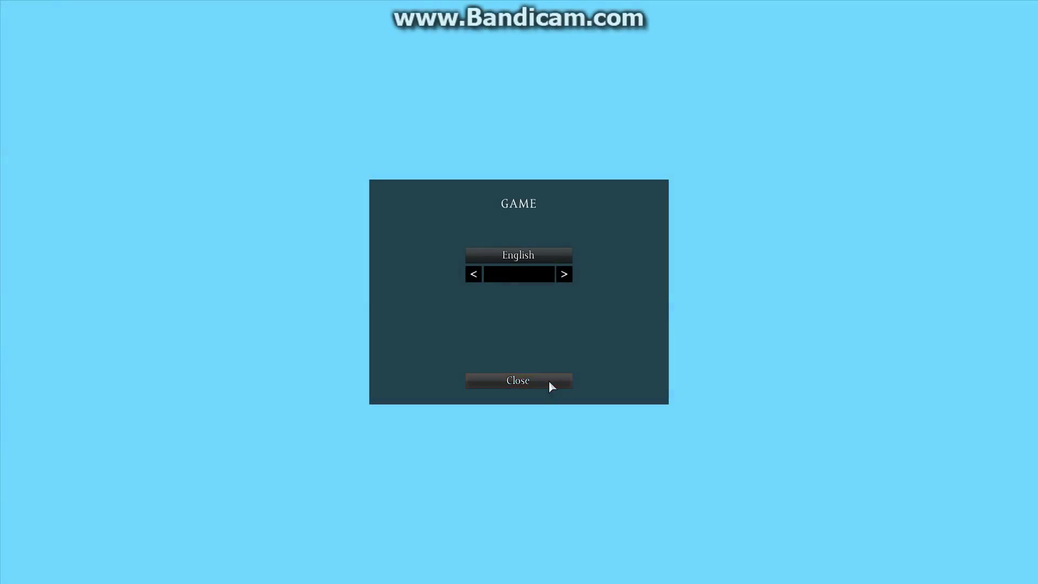
left_click(549, 381)
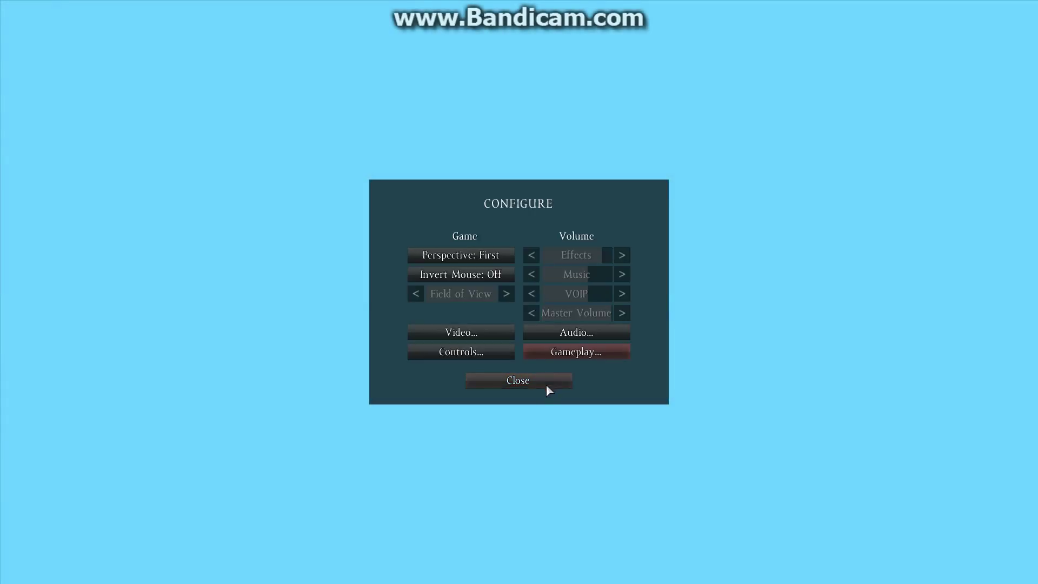
left_click(543, 384)
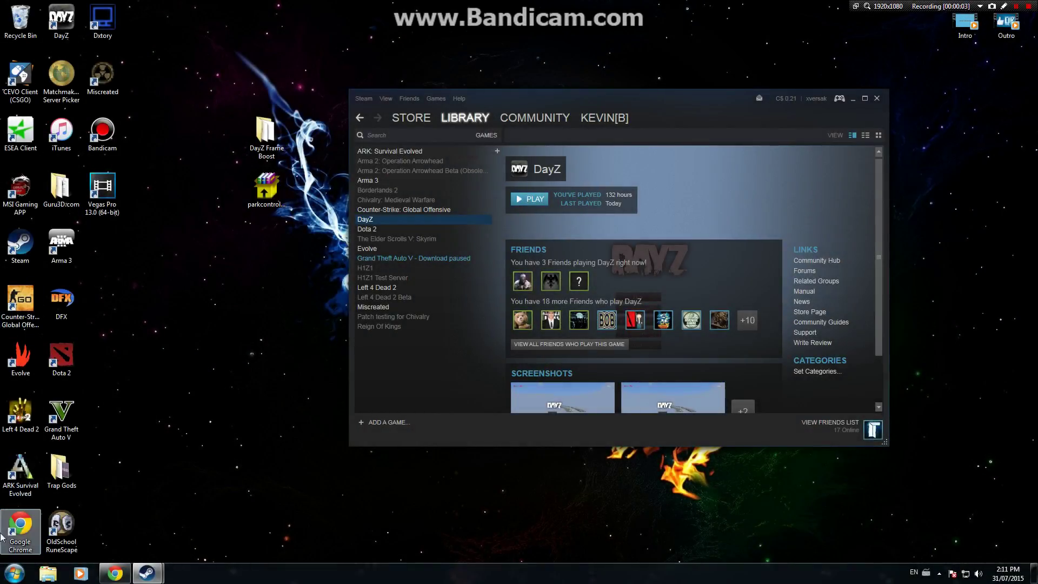
Open the DayZ folder in the Documents library and open the DayZ CFG file for editing in Notepad.
left_click(15, 573)
left_click(178, 354)
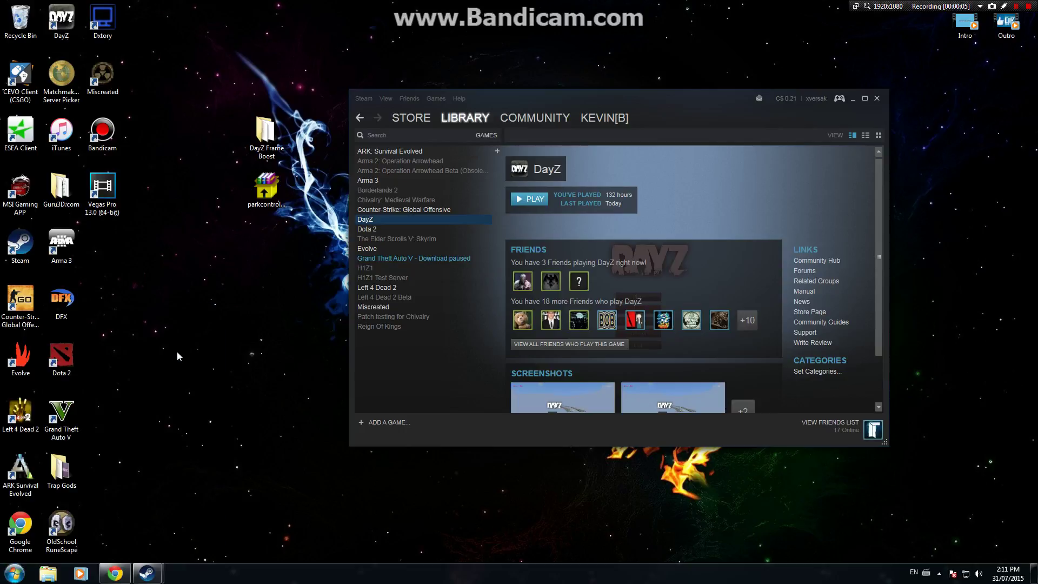
double_click(514, 222)
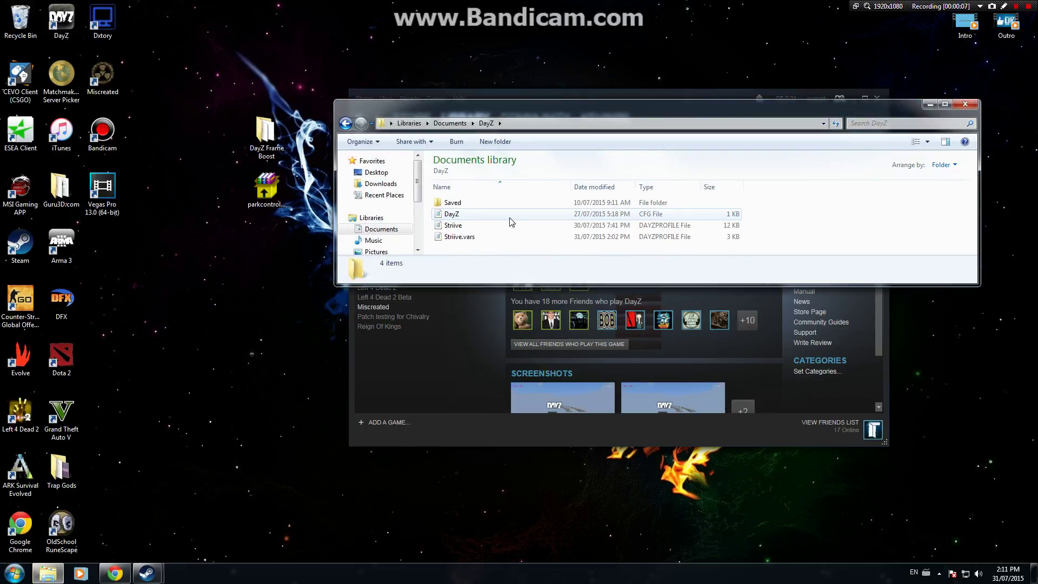
right_click(478, 209)
left_click(457, 214)
right_click(457, 215)
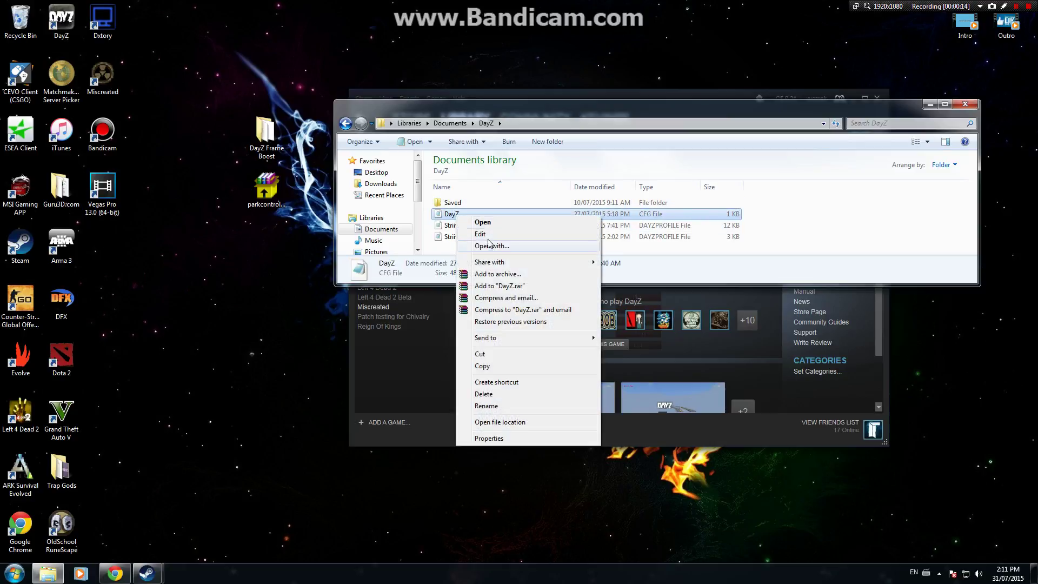
left_click(480, 234)
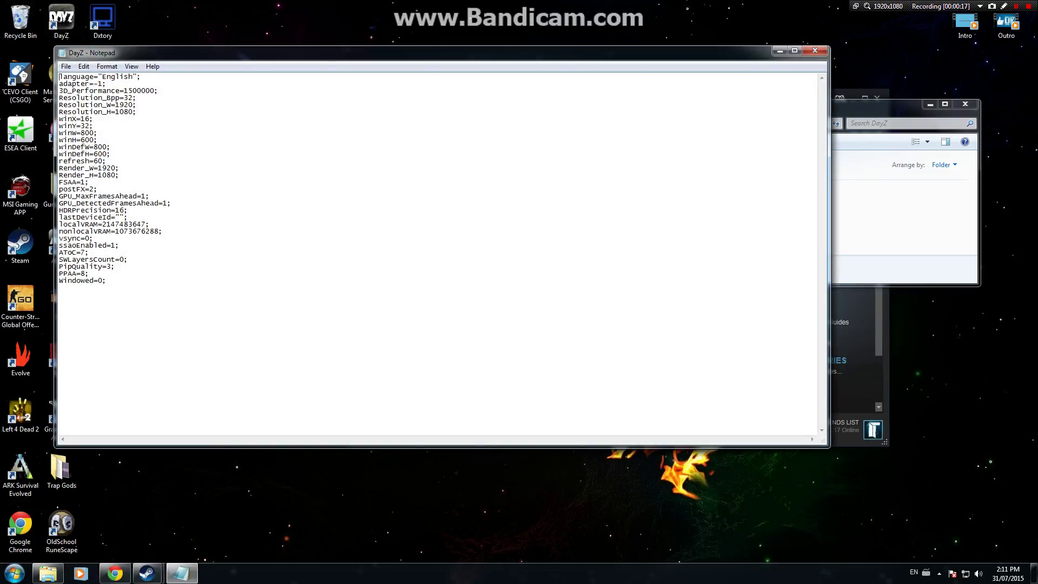
Examine the GPU frames-ahead, localVRAM, postFX and AToC lines in the DayZ configuration file, and close it.
left_click_drag(59, 196, 172, 204)
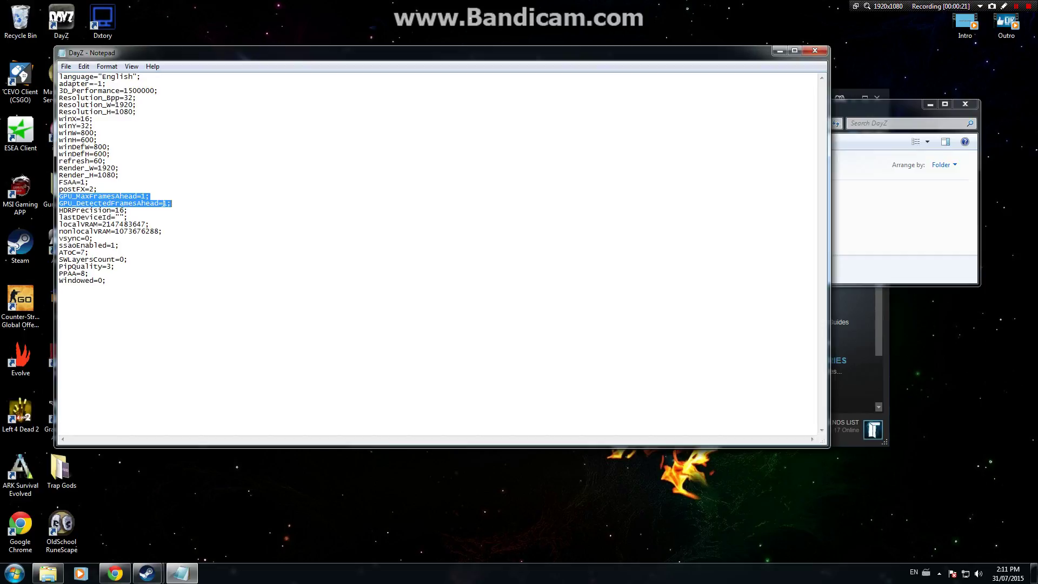
left_click(146, 196)
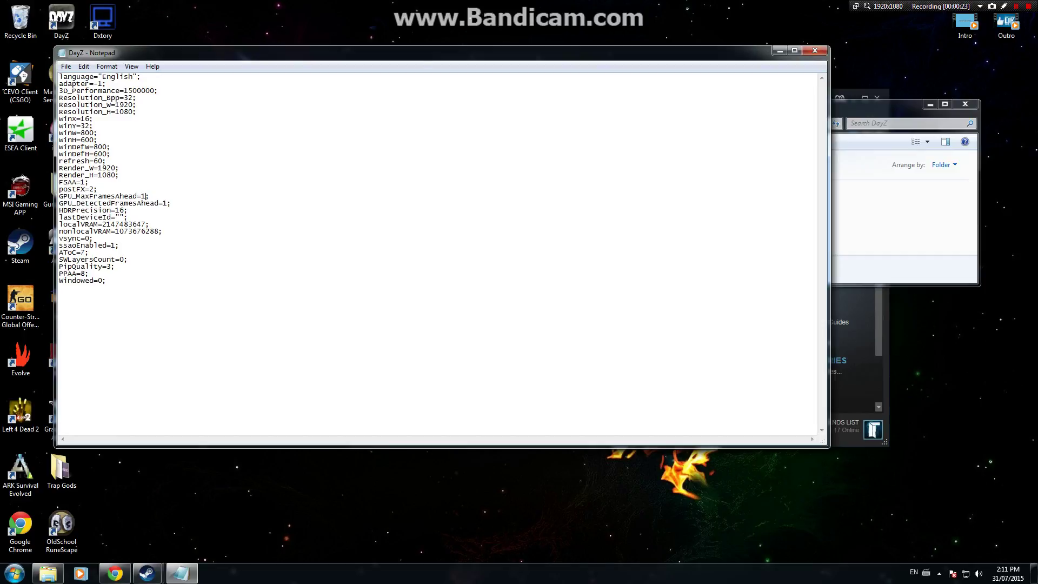
left_click_drag(172, 203, 157, 203)
left_click(151, 224)
double_click(92, 189)
left_click(86, 252)
double_click(84, 252)
left_click(65, 66)
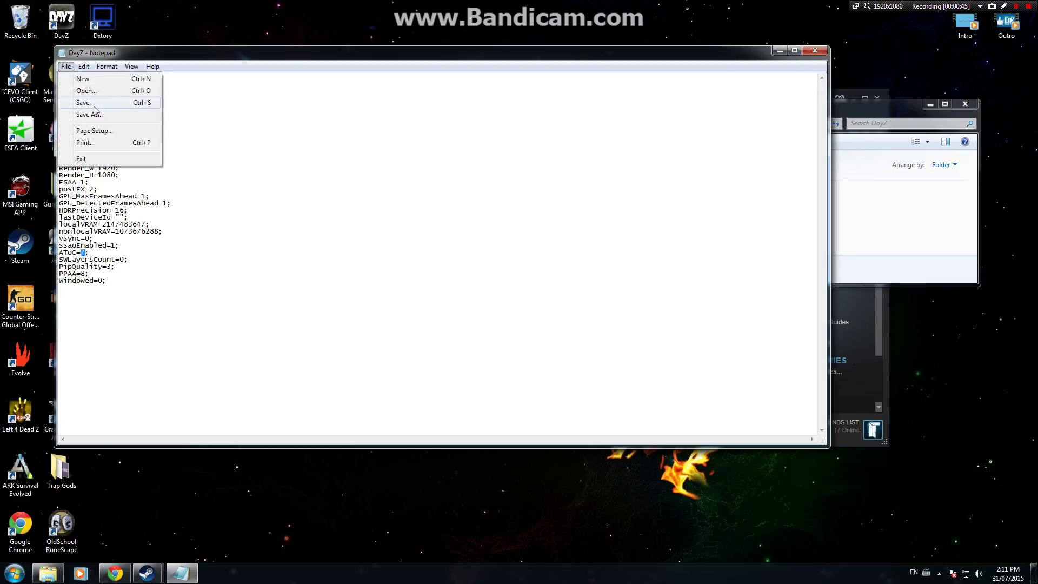
left_click(815, 50)
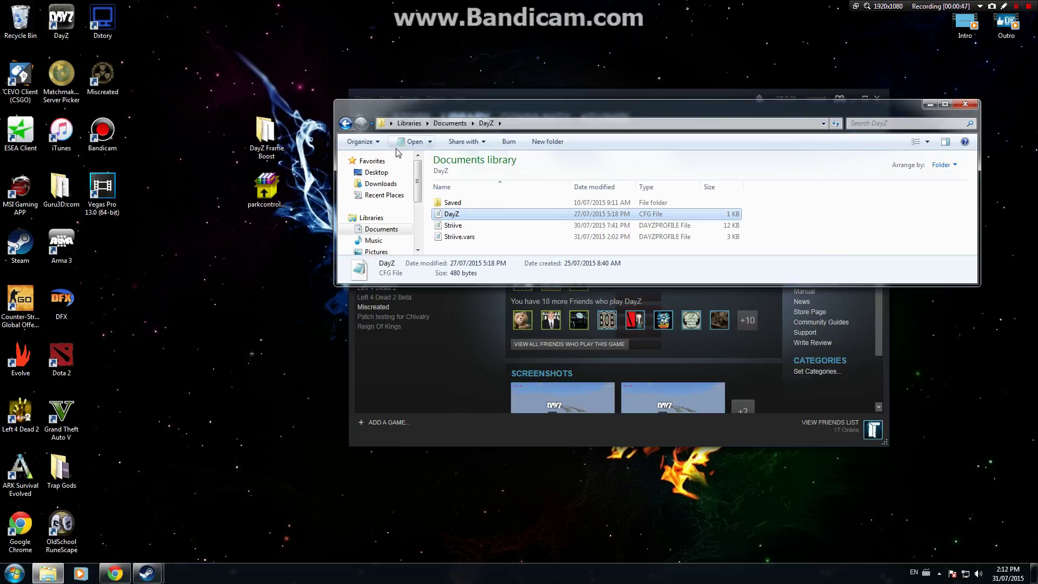
Check the Read-only attribute in the DayZ CFG file's properties and close them.
right_click(480, 214)
left_click(528, 433)
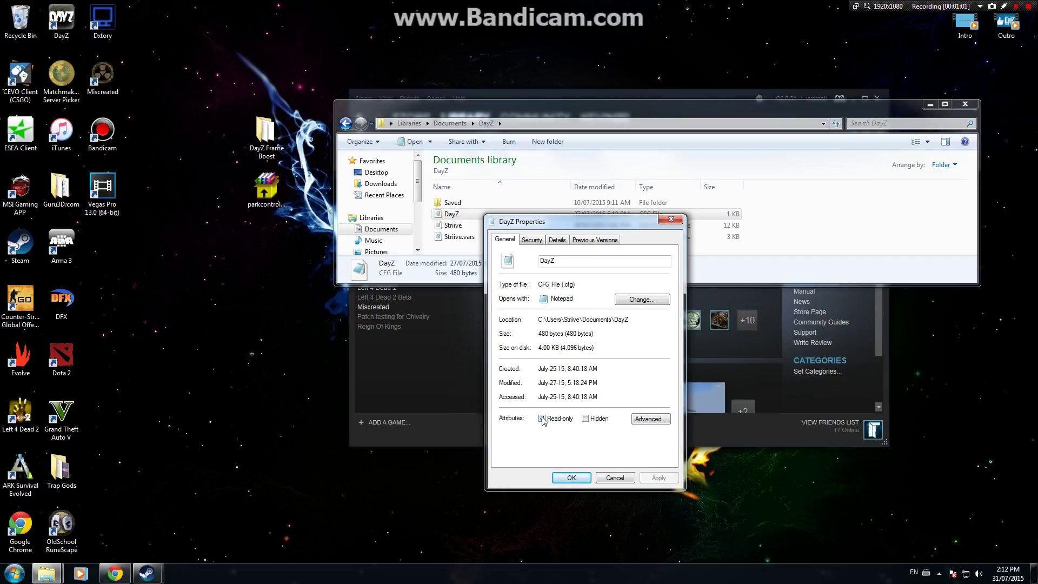
left_click(670, 220)
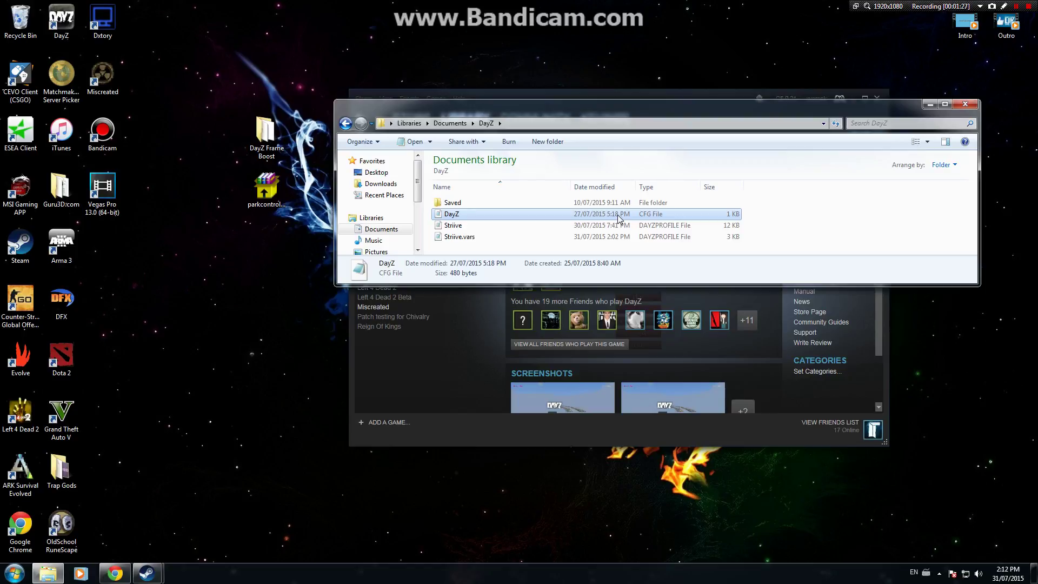
Open the 12 KB DAYZPROFILE file from the DayZ folder in Notepad.
left_click(538, 227)
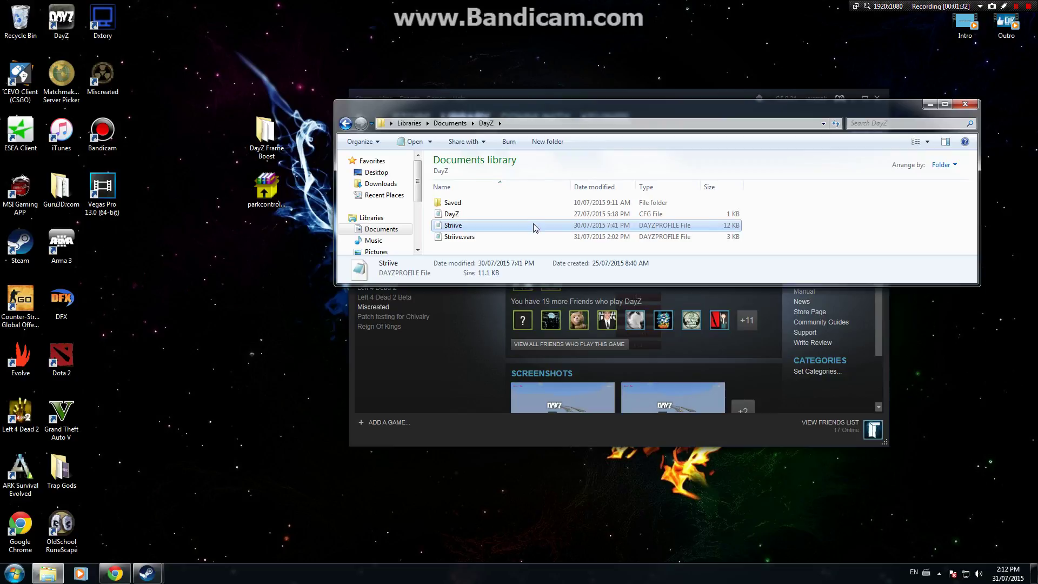
left_click(528, 214)
double_click(528, 225)
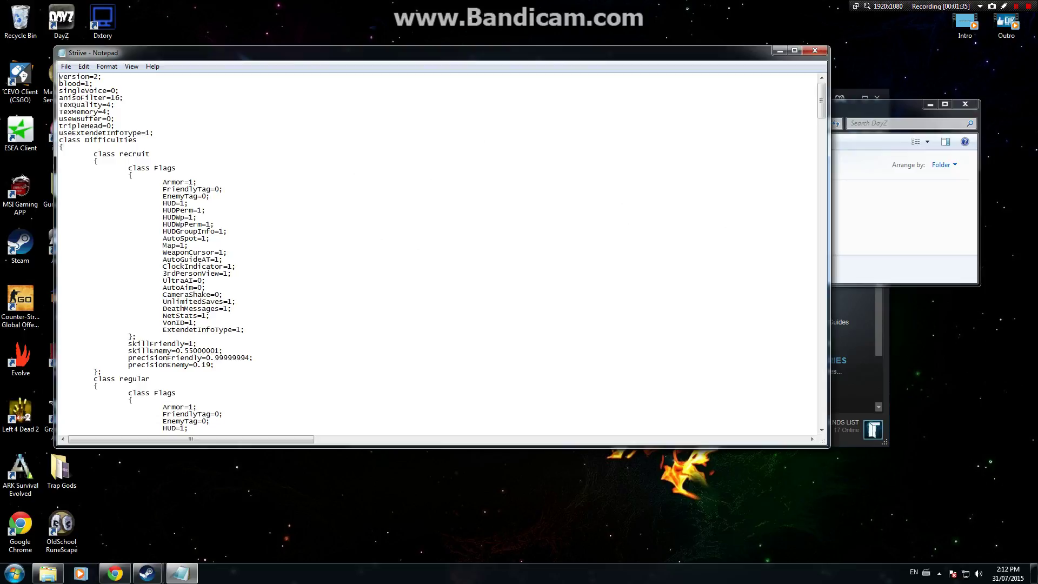
Examine the sceneComplexity, shadowZDistance, viewDistance, preferredObjectViewDistance and terrainGrid lines near the end of the profile file, and close it.
left_click_drag(822, 103, 825, 420)
left_click_drag(155, 294, 90, 296)
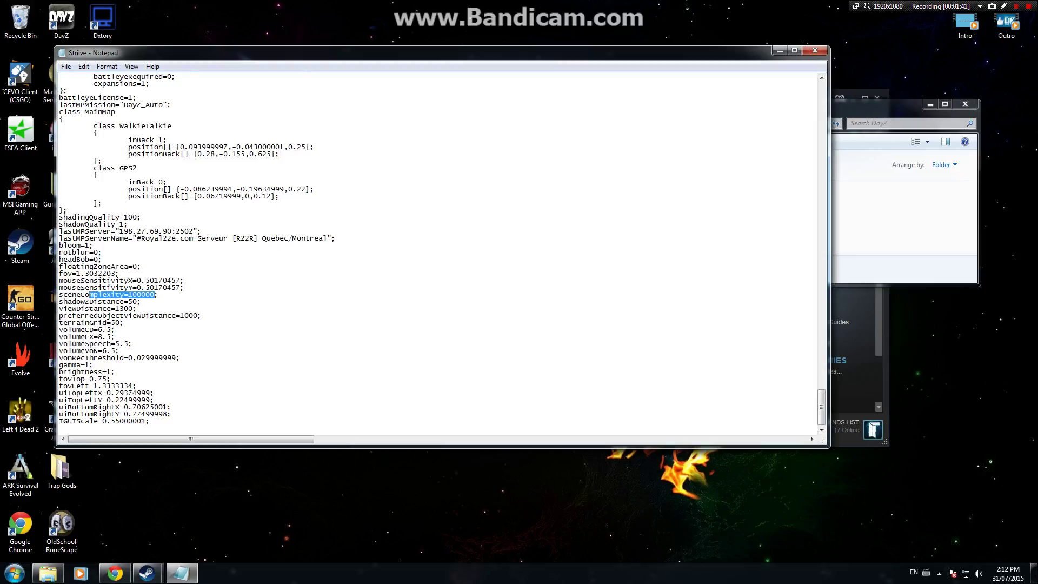
left_click(124, 323)
left_click_drag(125, 323, 58, 295)
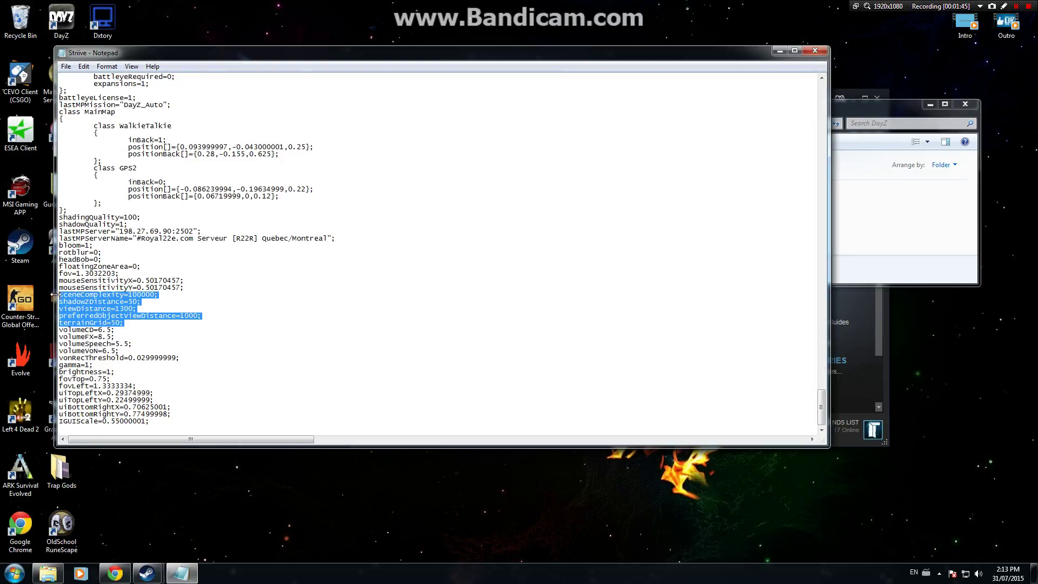
left_click(137, 308)
left_click_drag(137, 308, 60, 295)
left_click(138, 309)
left_click_drag(128, 295, 154, 294)
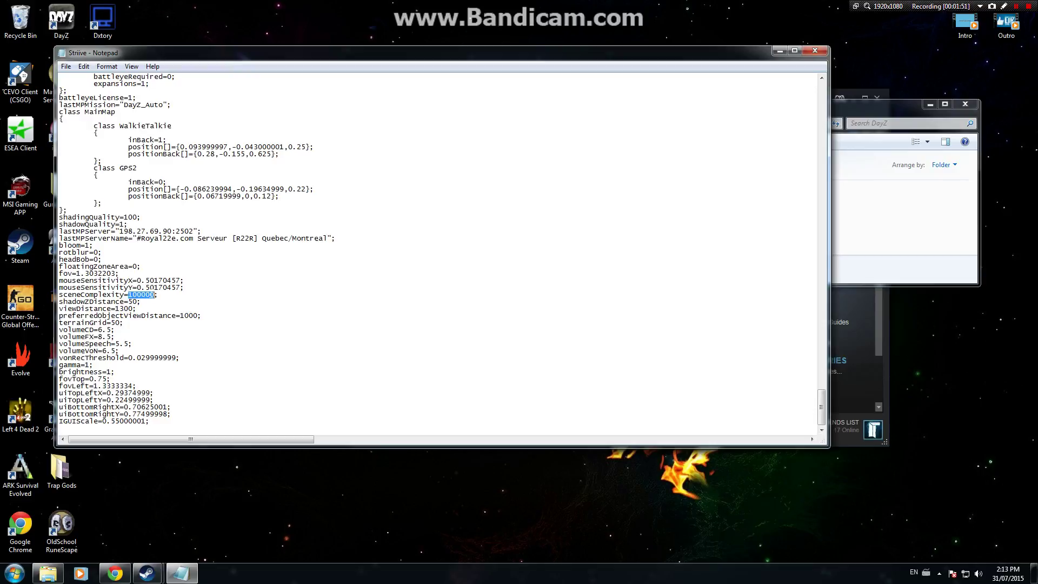
left_click_drag(137, 302, 128, 302)
double_click(124, 308)
double_click(189, 316)
left_click(66, 66)
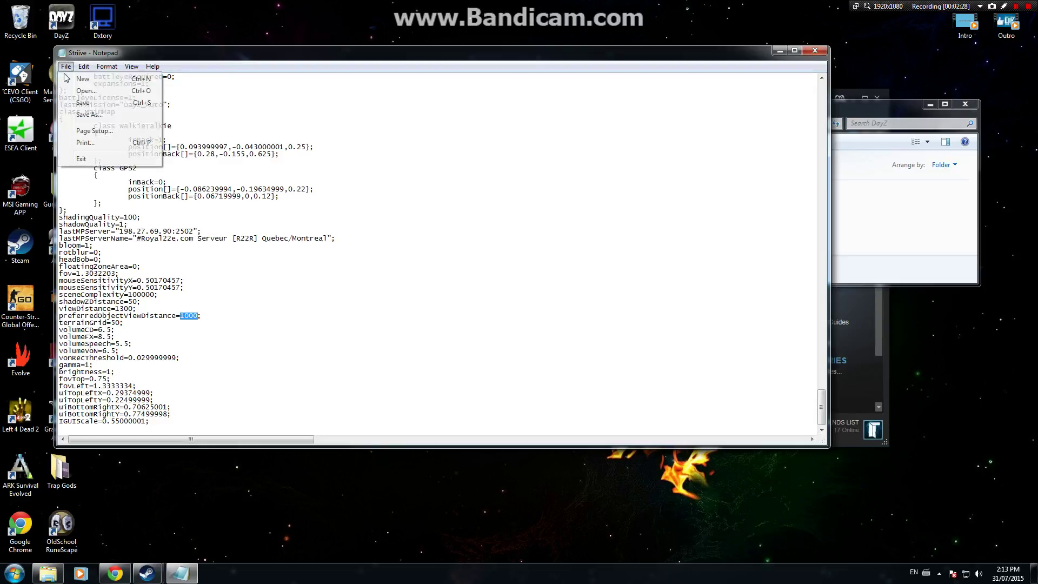
left_click(815, 50)
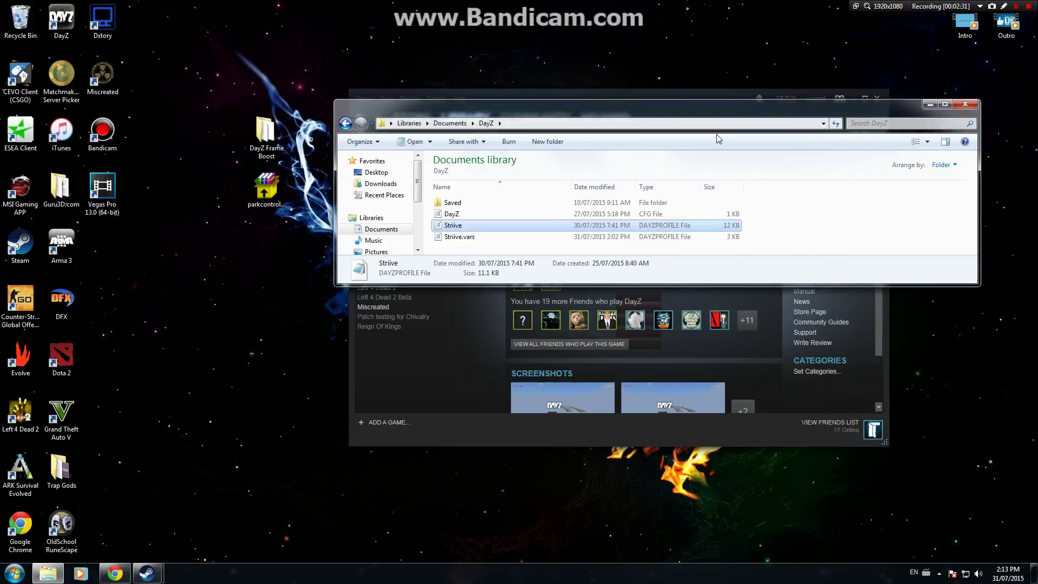
Check the Read-only attribute in the 12 KB DAYZPROFILE file's properties, and close the properties and the DayZ folder.
right_click(486, 225)
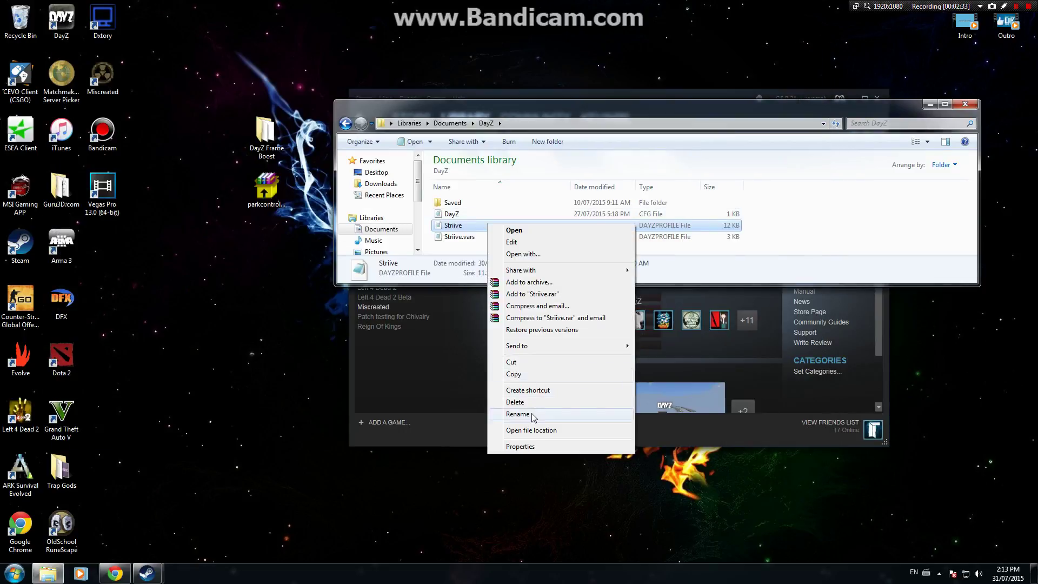
left_click(520, 446)
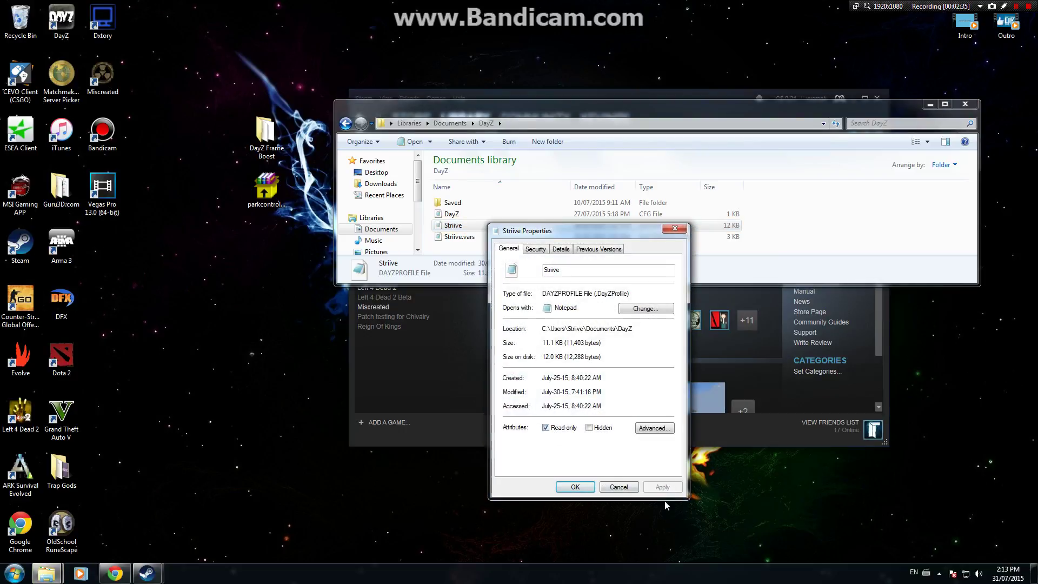
left_click(576, 487)
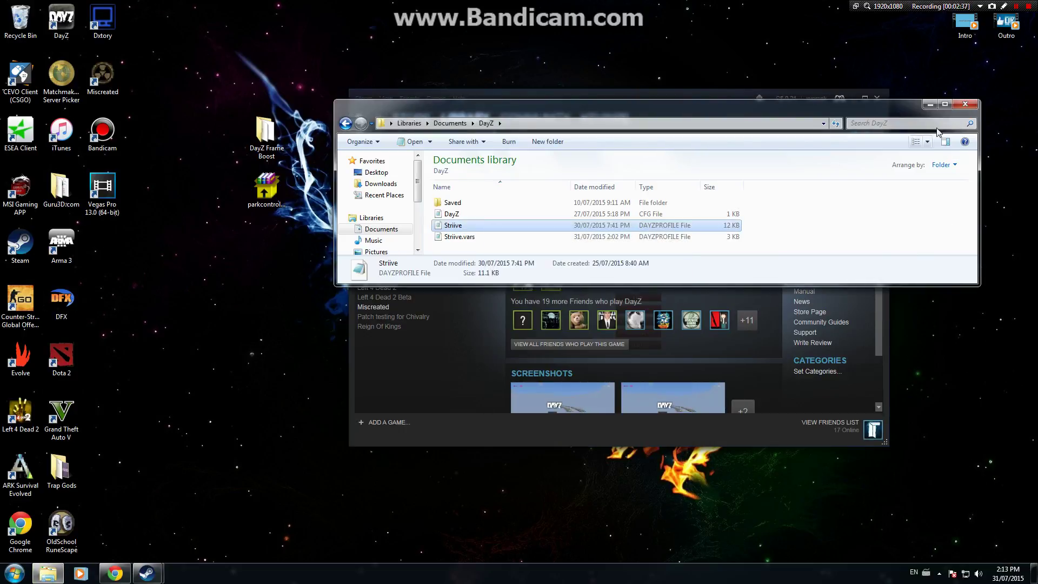
left_click(965, 104)
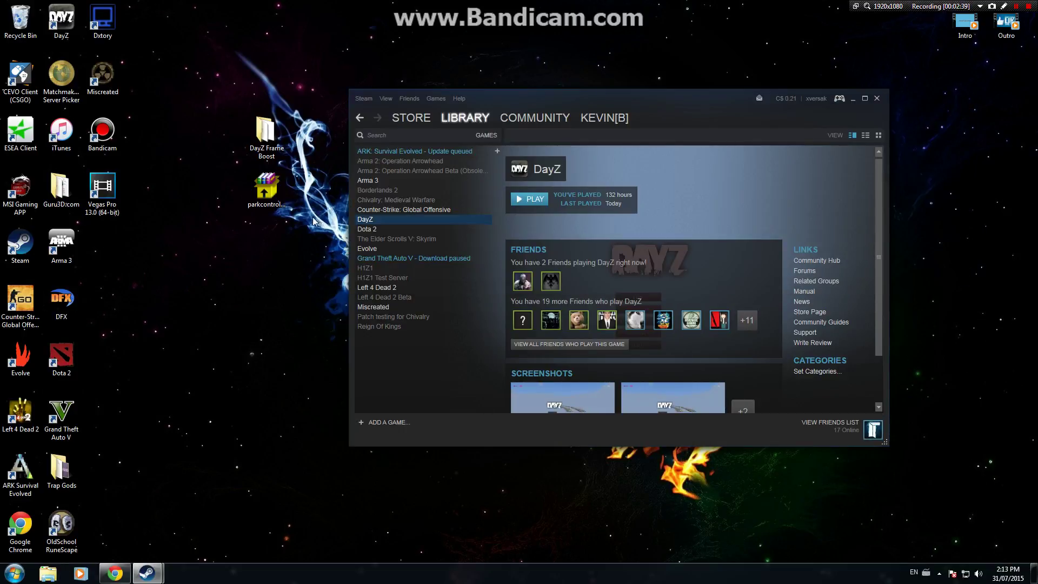
Move the DayZ Frame Boost folder and the parkcontroldist32 file together on the desktop, closer to the other desktop icons.
left_click_drag(305, 224, 240, 92)
left_click_drag(286, 150, 205, 203)
left_click(277, 229)
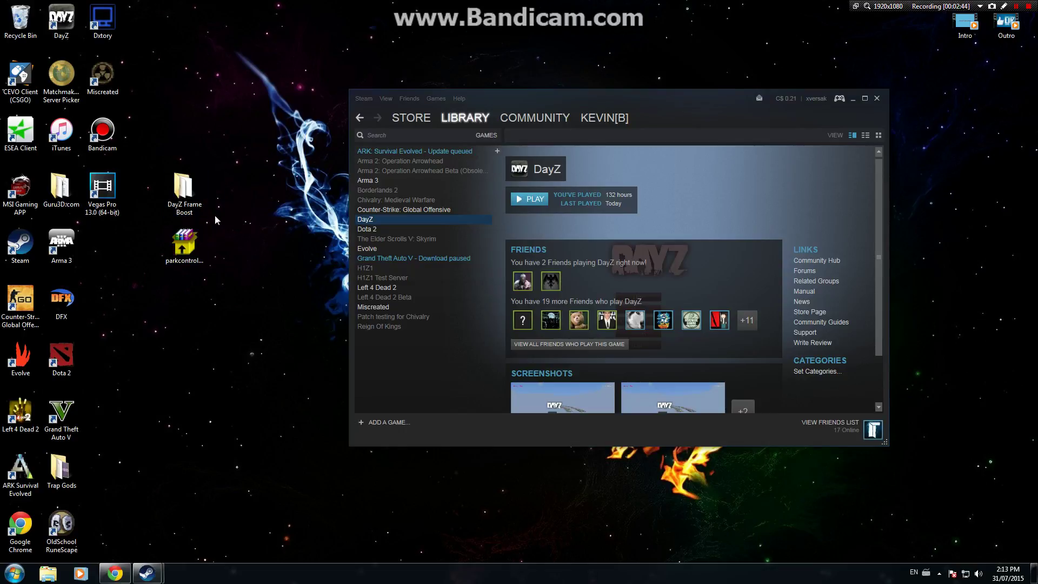
left_click_drag(200, 212, 186, 195)
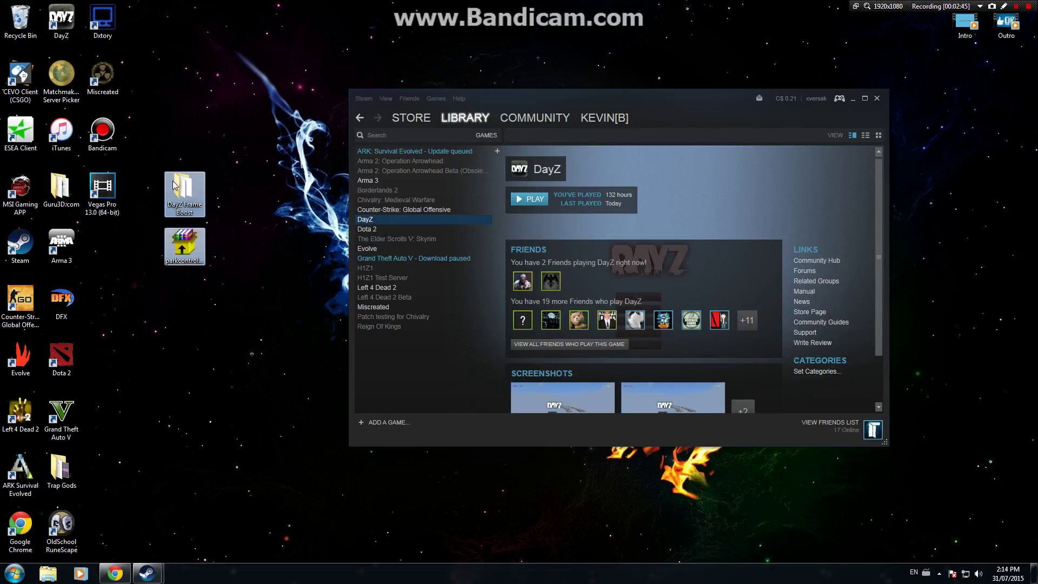
Open the DayZ Frame Boost folder and add the DayZ Frame Boost On entries to the registry.
double_click(185, 185)
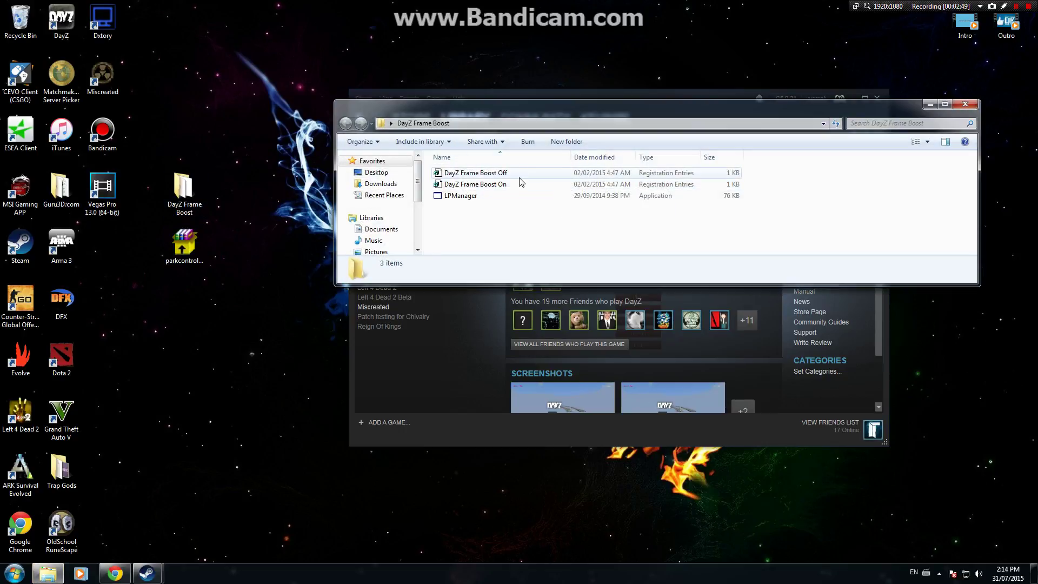
left_click_drag(493, 228, 486, 169)
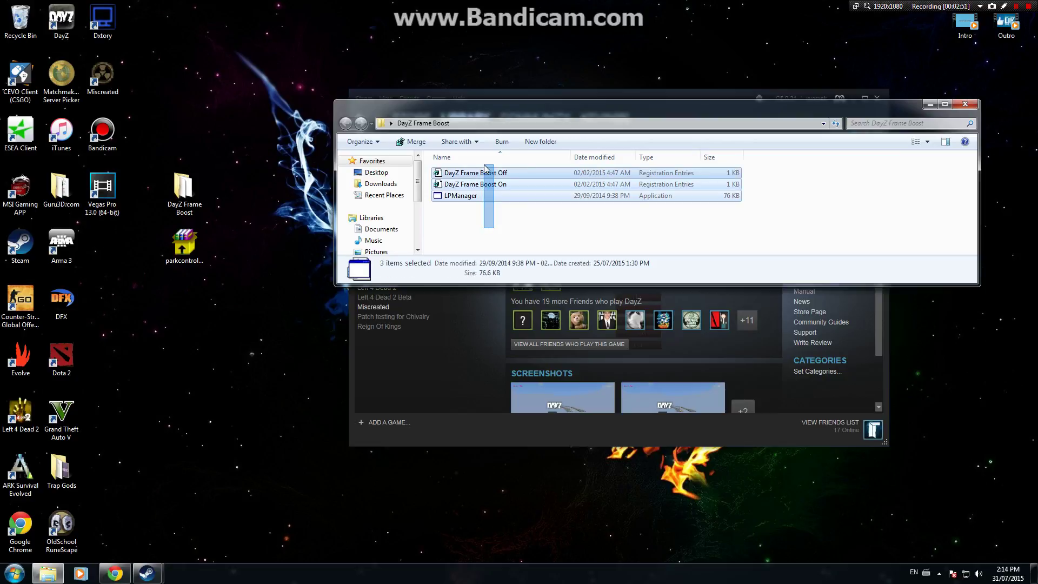
left_click(492, 226)
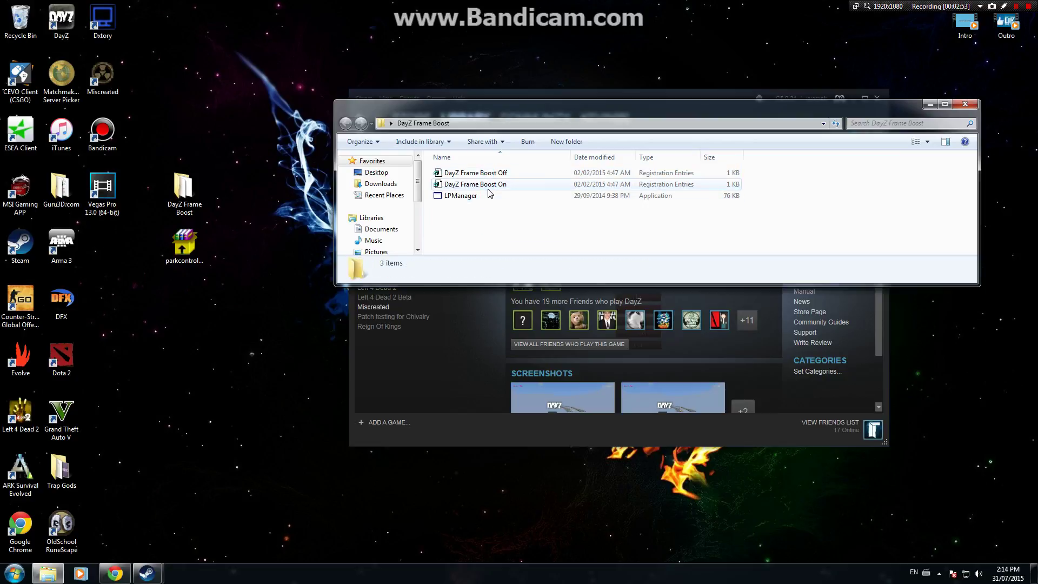
double_click(476, 185)
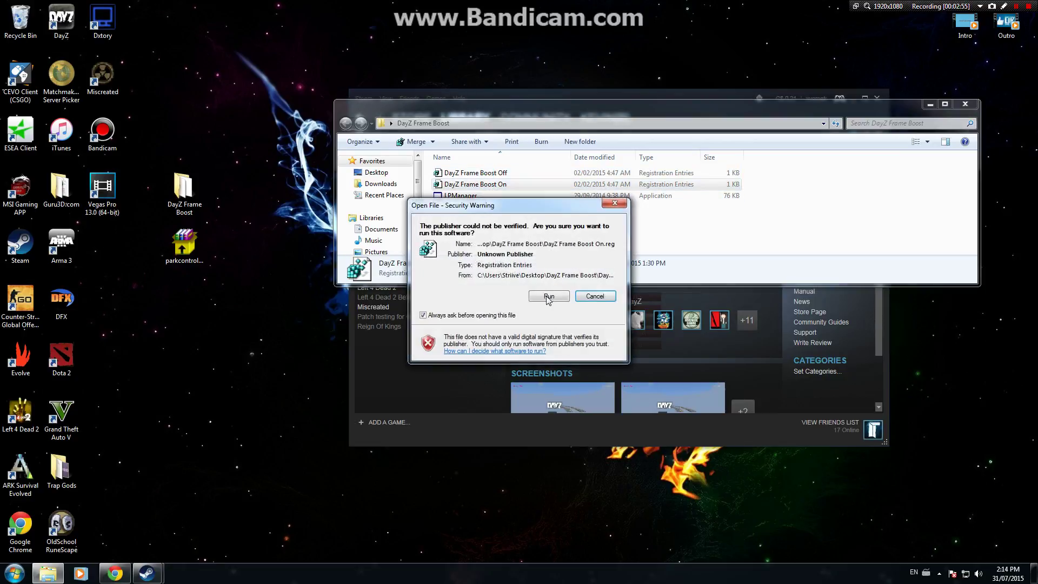
left_click(545, 294)
left_click(600, 303)
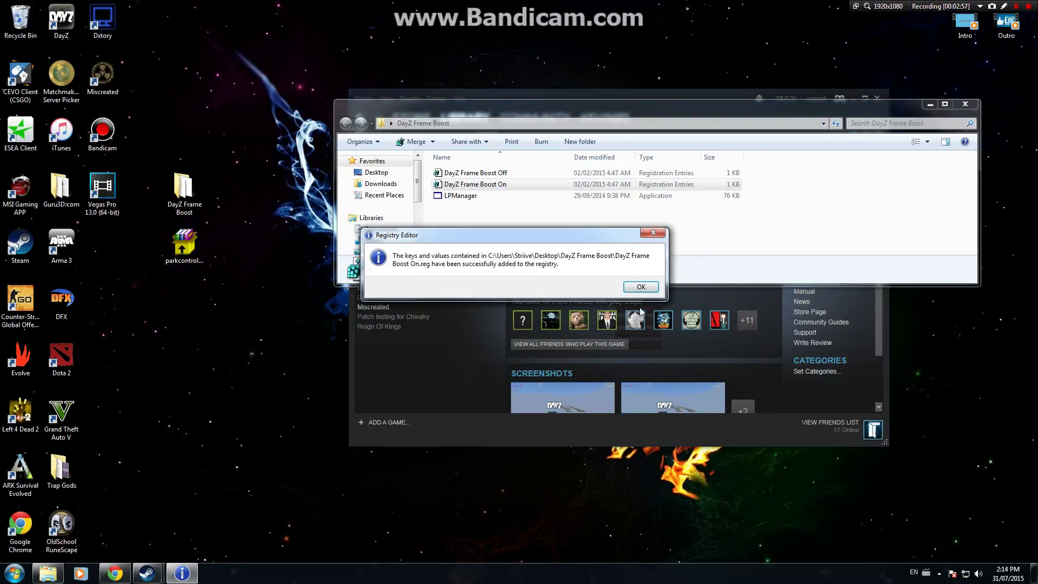
left_click(642, 295)
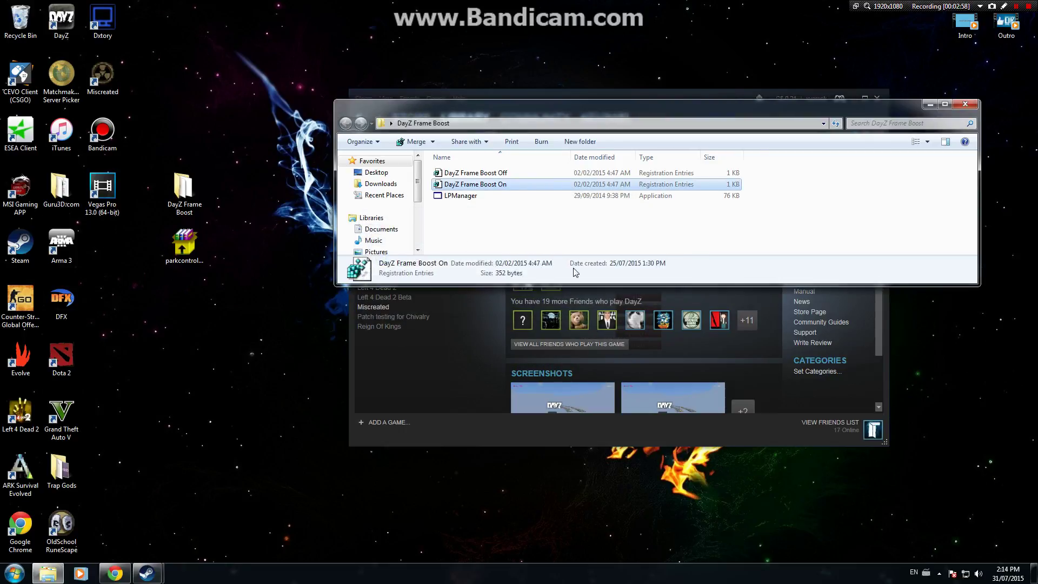
Run LPManager as administrator, grant the memory privilege to the Windows account by entering its user name, and close it.
double_click(476, 196)
left_click(594, 296)
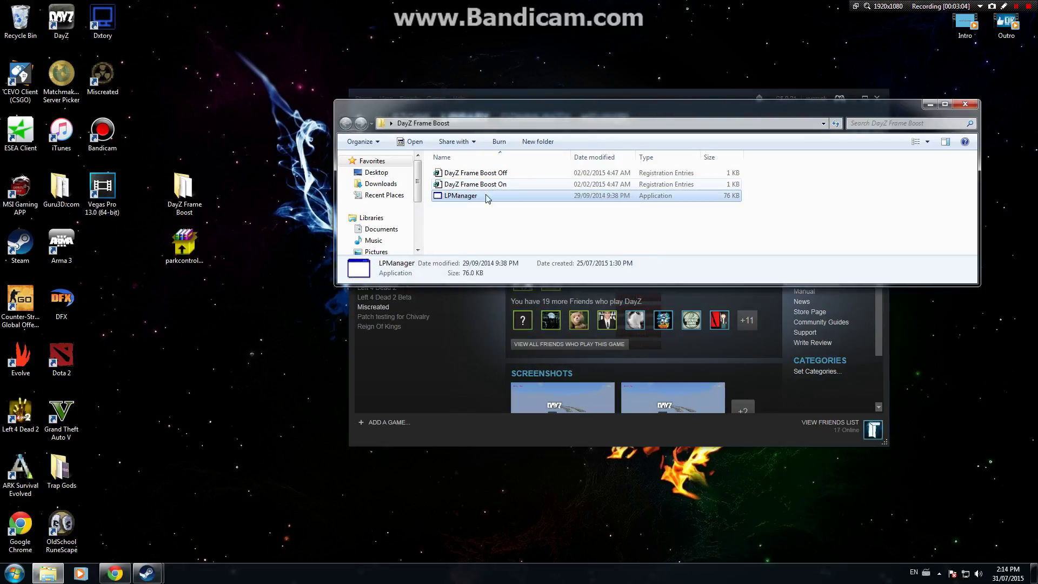
right_click(482, 200)
left_click(498, 222)
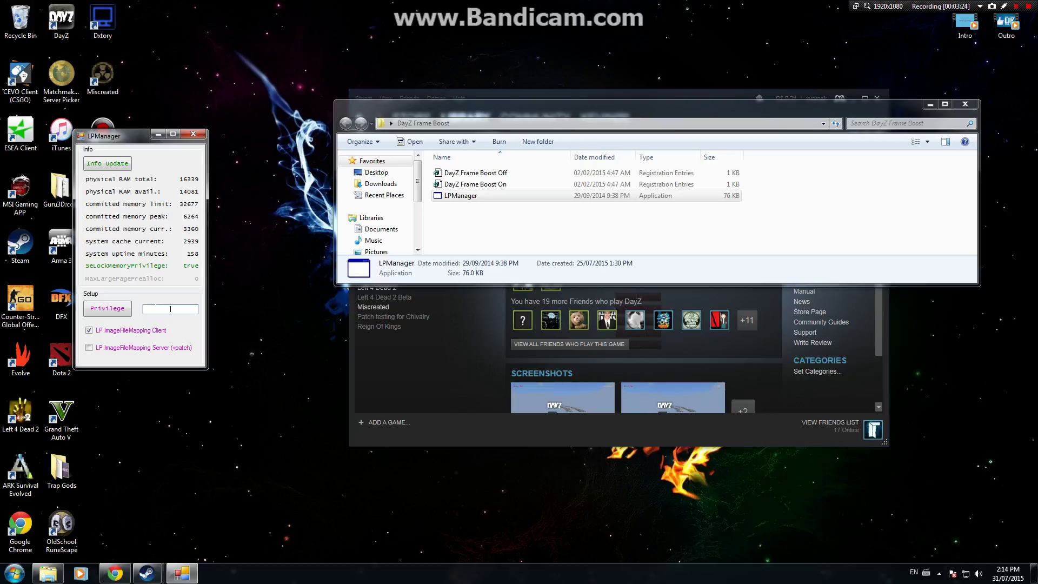
type("Striive")
left_click(123, 312)
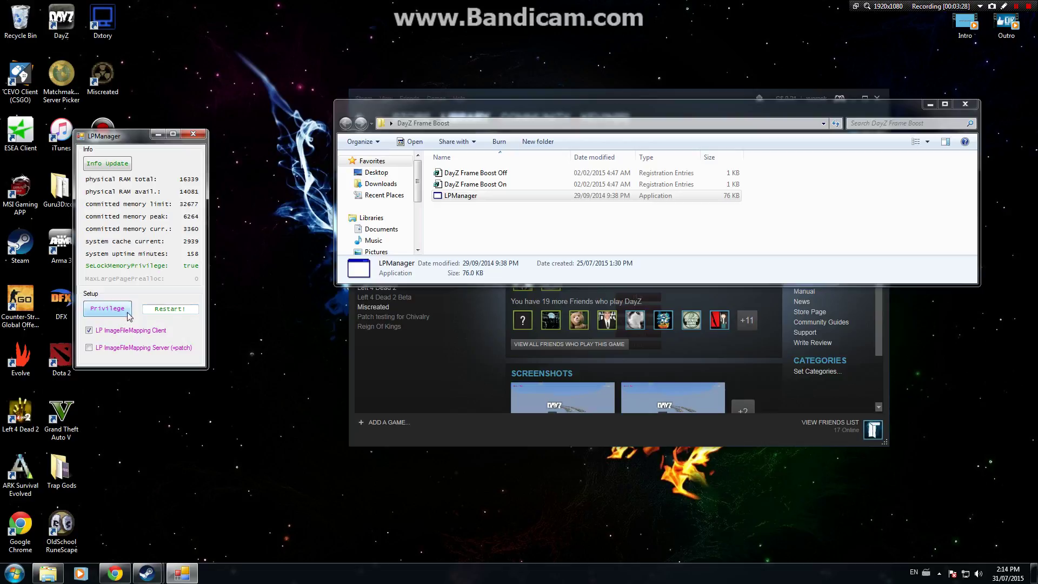
left_click(194, 135)
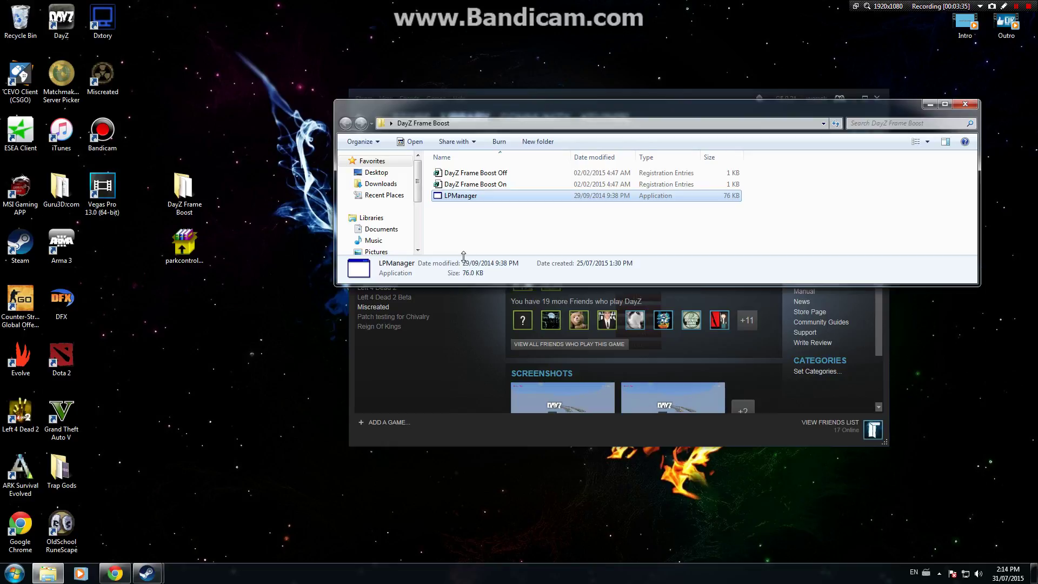
Run the DayZ Frame Boost Off registry file and close the DayZ Frame Boost folder.
left_click(478, 173)
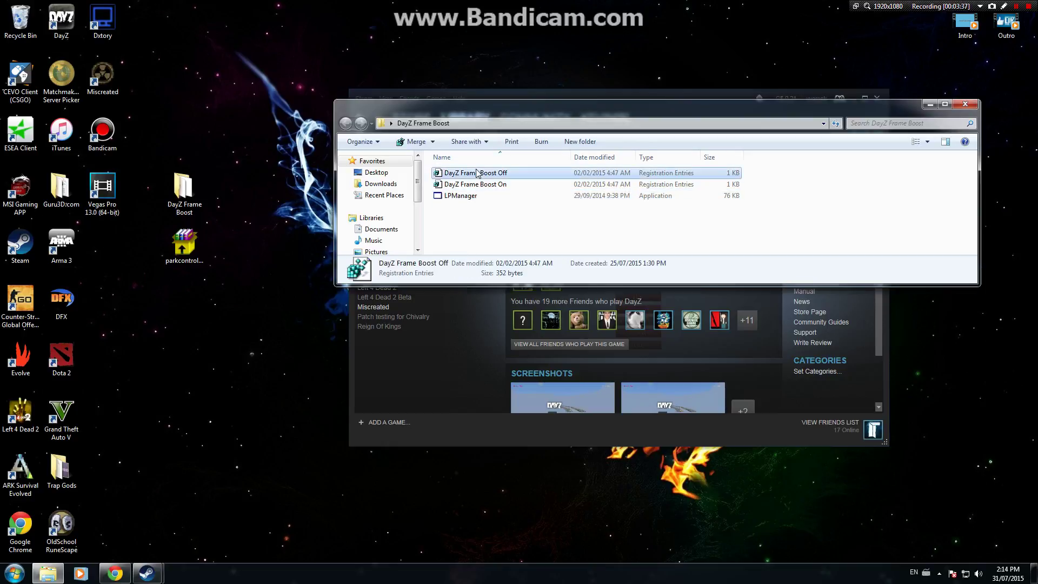
double_click(477, 173)
left_click(541, 297)
left_click(966, 104)
Run parkcontroldist32 from the desktop as administrator.
left_click(188, 241)
mouse_move(228, 305)
left_mouse_down()
mouse_move(161, 216)
mouse_move(144, 216)
mouse_move(207, 243)
mouse_move(225, 285)
left_mouse_up()
right_click(192, 260)
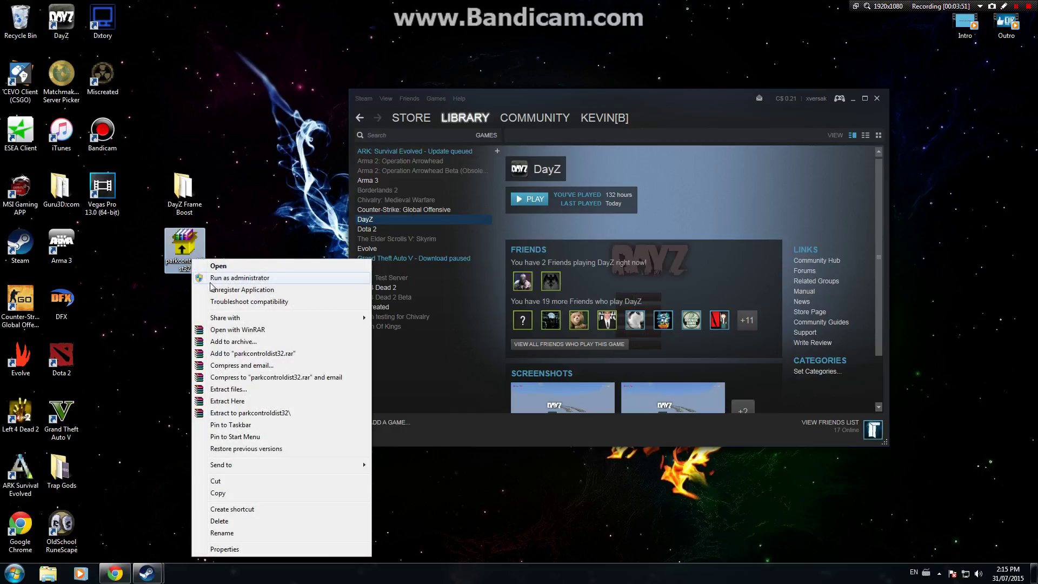
left_click(216, 278)
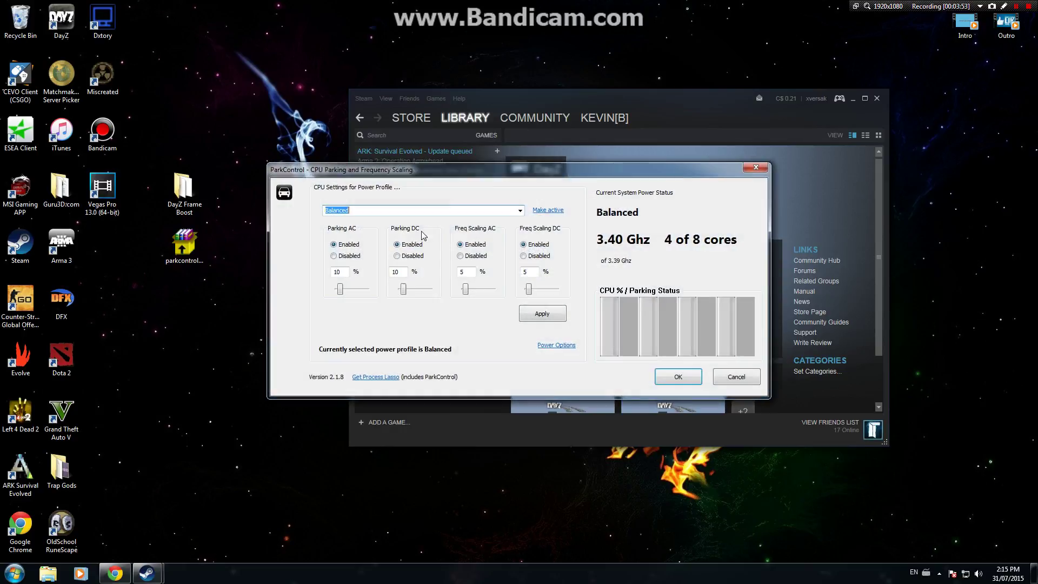
Choose the High performance power profile in ParkControl and set its Parking DC to Disabled.
left_click(520, 210)
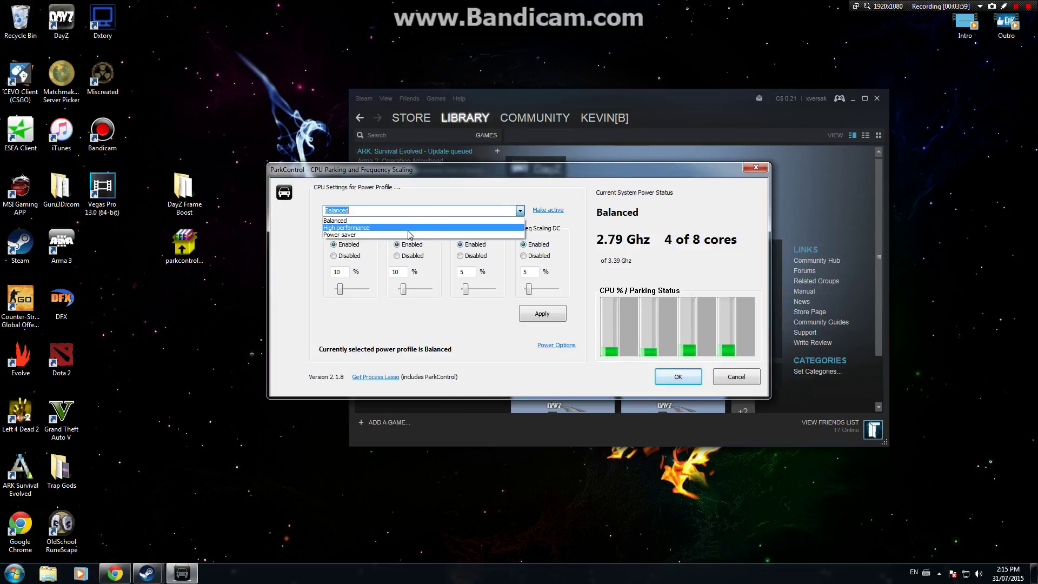
left_click(408, 229)
left_click(396, 244)
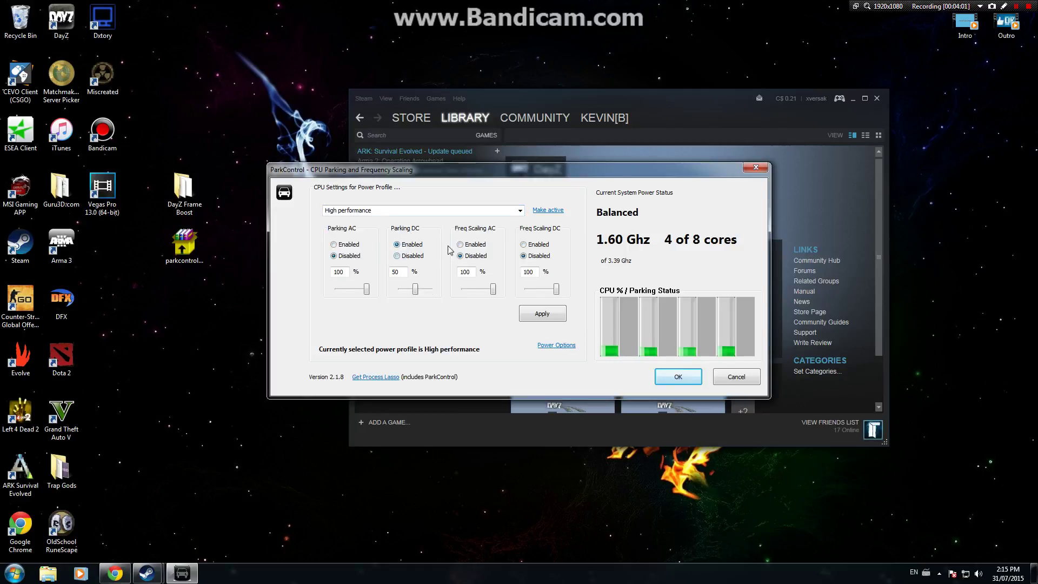
left_click(413, 257)
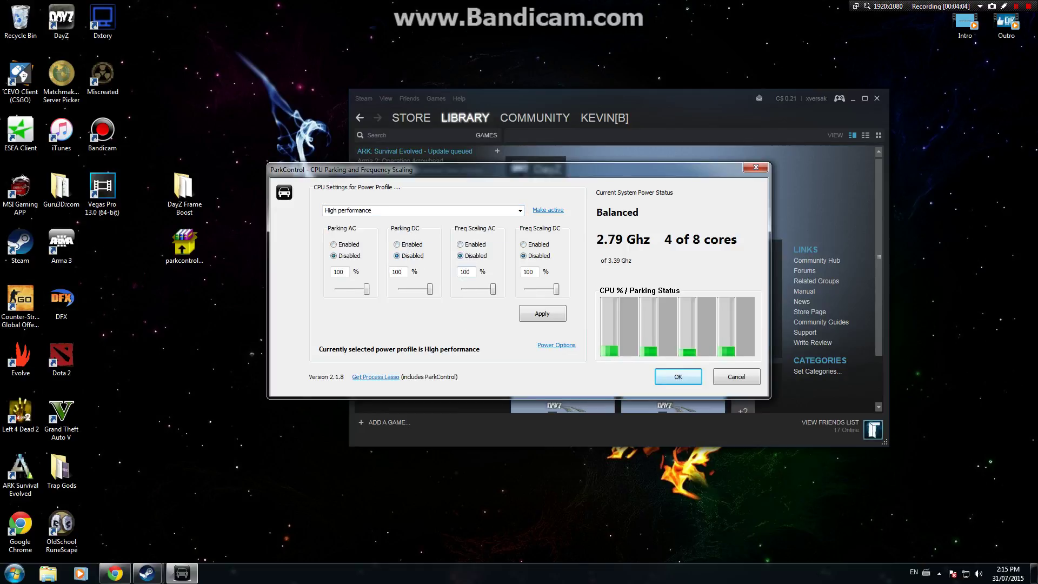
Make the High performance profile active, apply its CPU parking settings and close ParkControl.
left_click(550, 211)
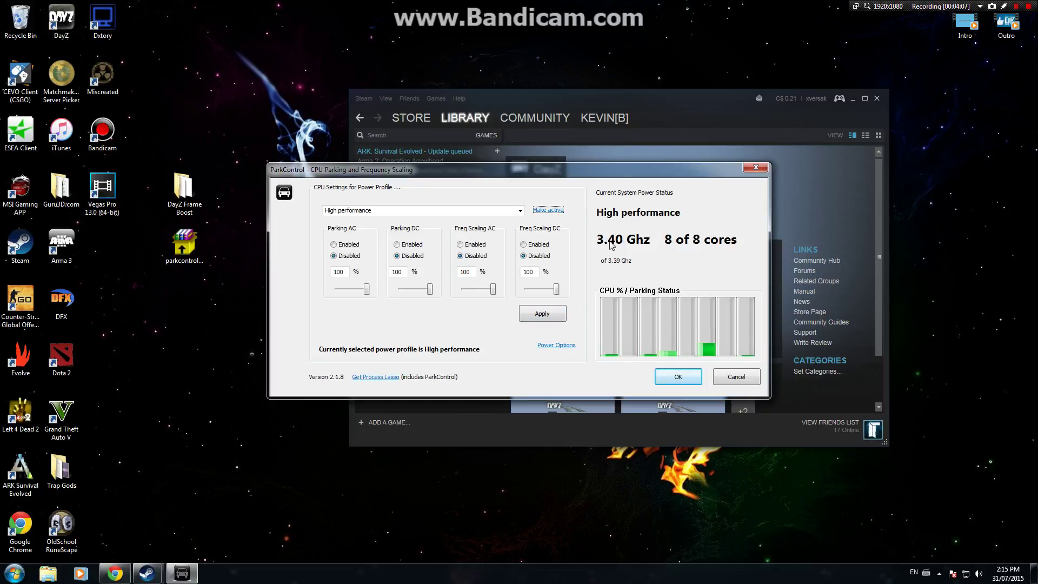
left_click(522, 317)
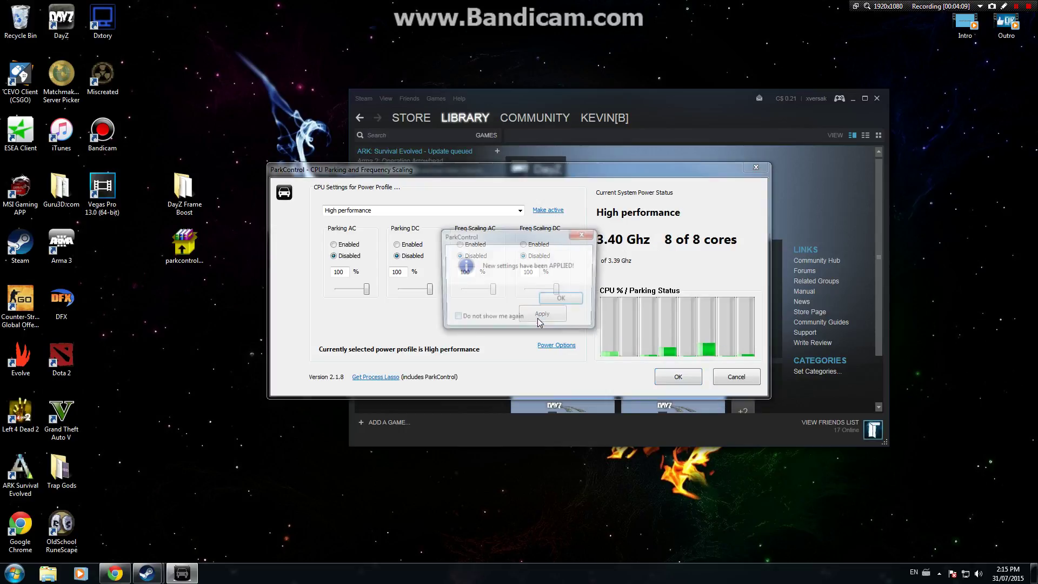
left_click(568, 306)
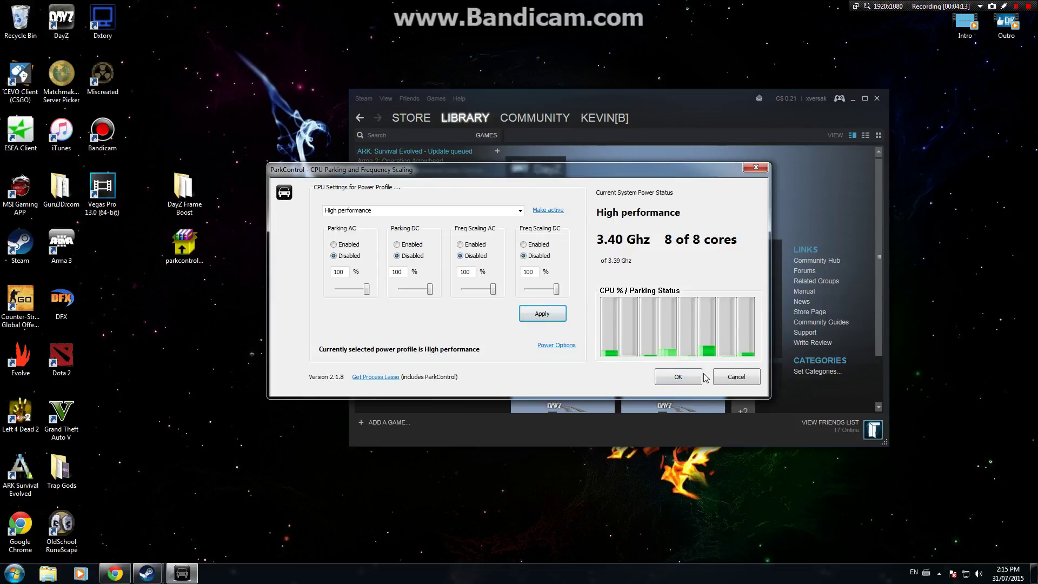
left_click(673, 380)
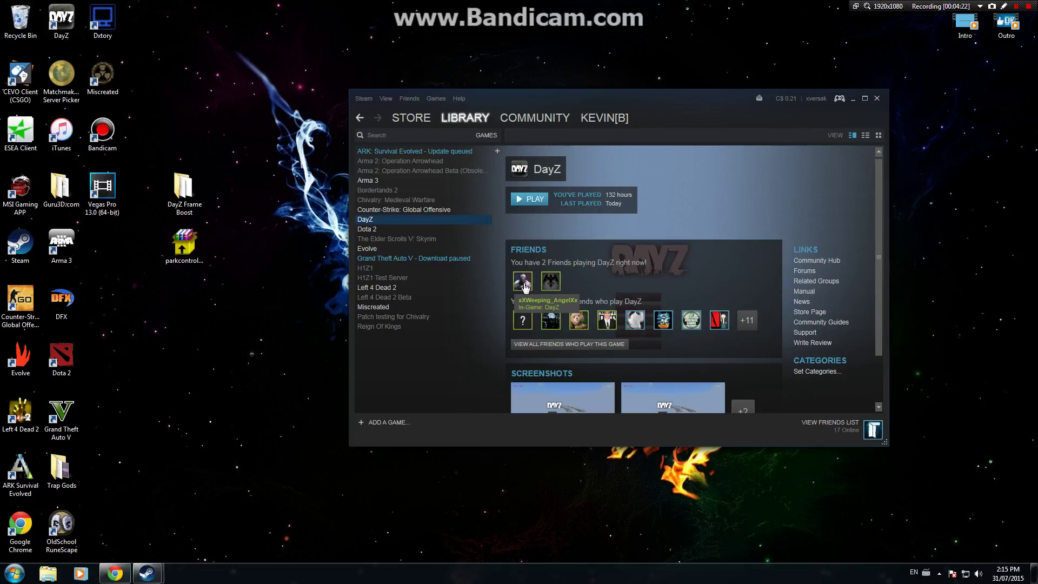
Reopen ParkControl, make the Balanced power profile active, apply its settings and close the program.
double_click(189, 233)
left_click(543, 298)
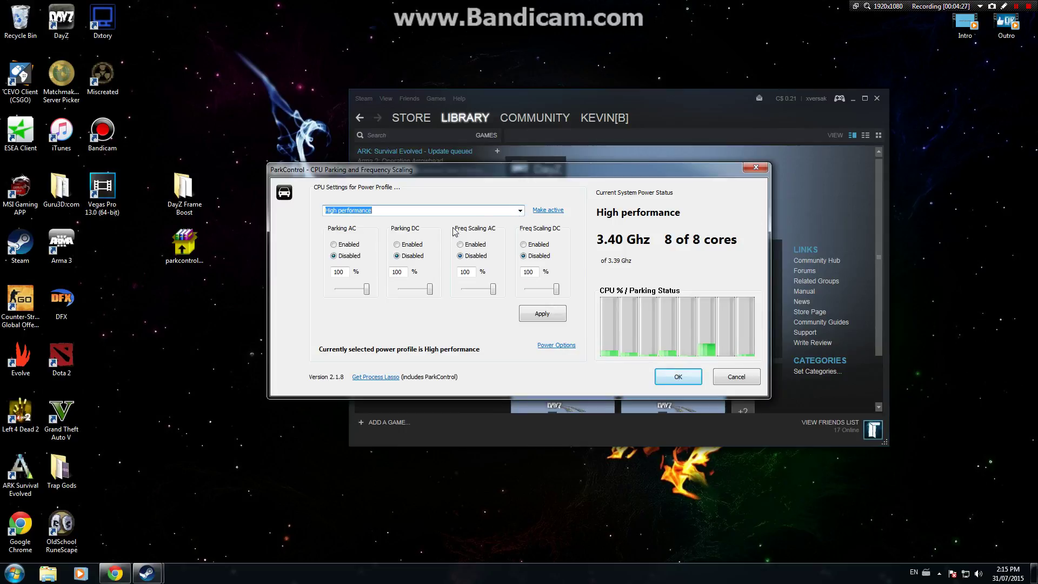
left_click(520, 210)
left_click(508, 217)
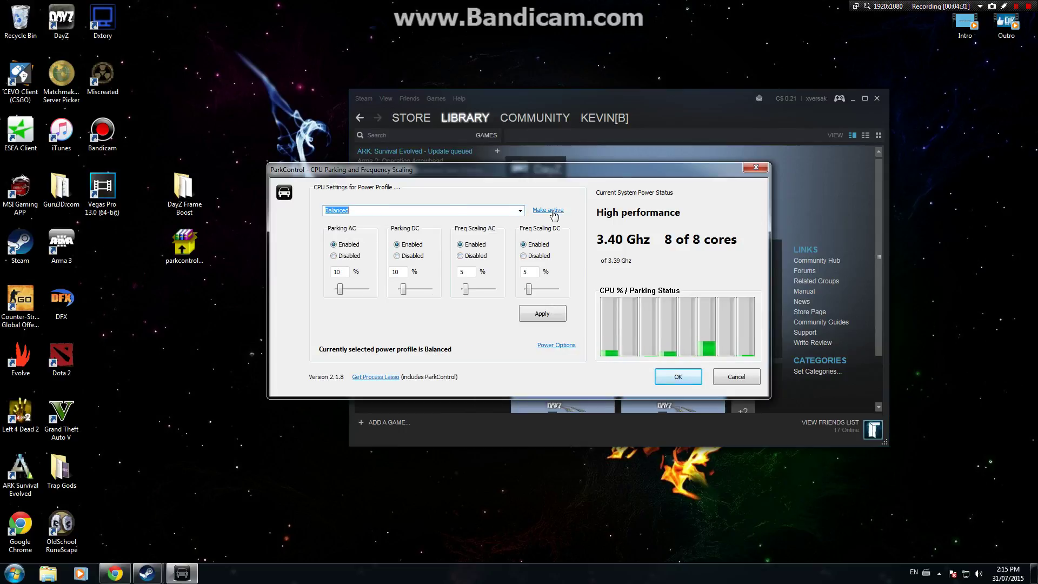
left_click(552, 212)
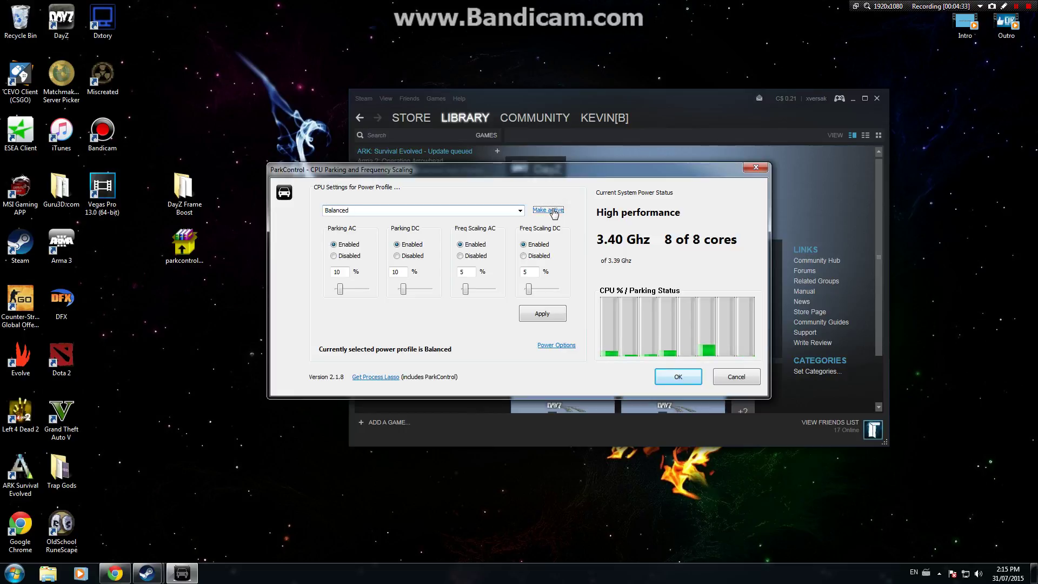
left_click(542, 313)
left_click(558, 299)
left_click(665, 379)
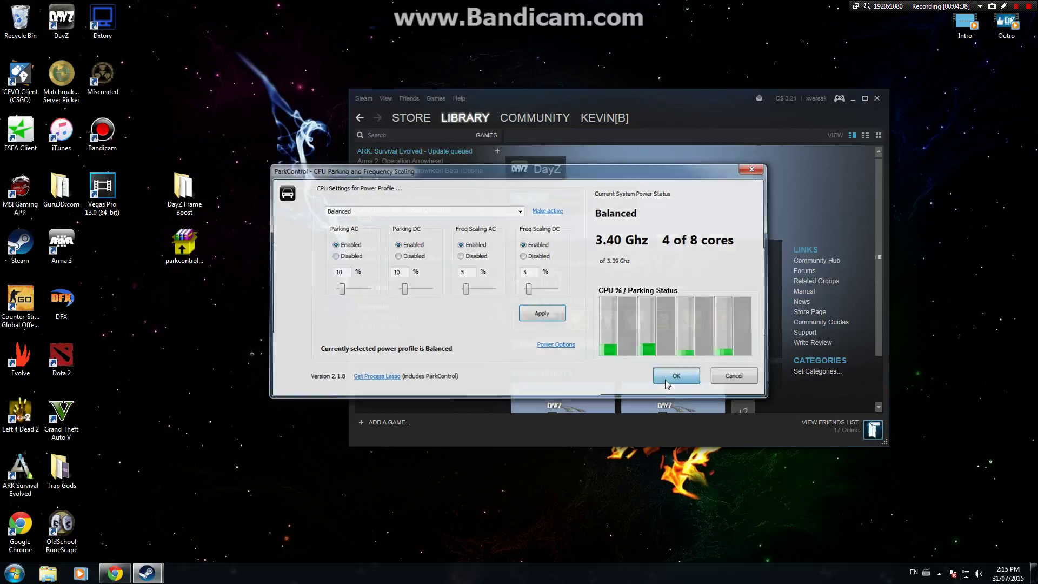